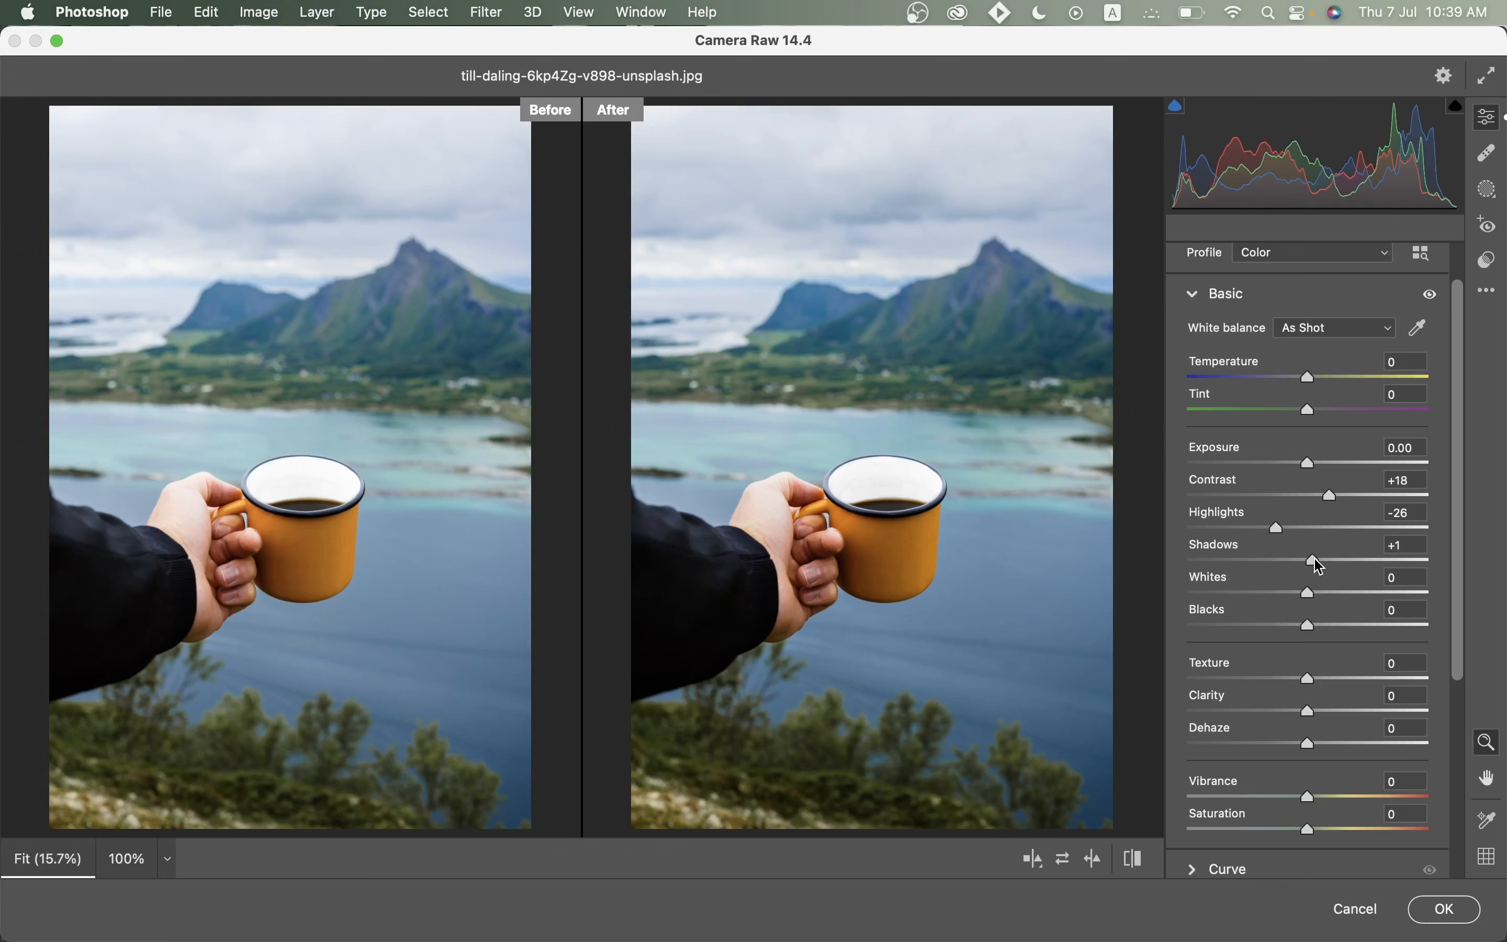
In the Basic panel, set Shadows +57, Whites -55, Vibrance +31 and Saturation -31.
drag(1313, 560, 1243, 595)
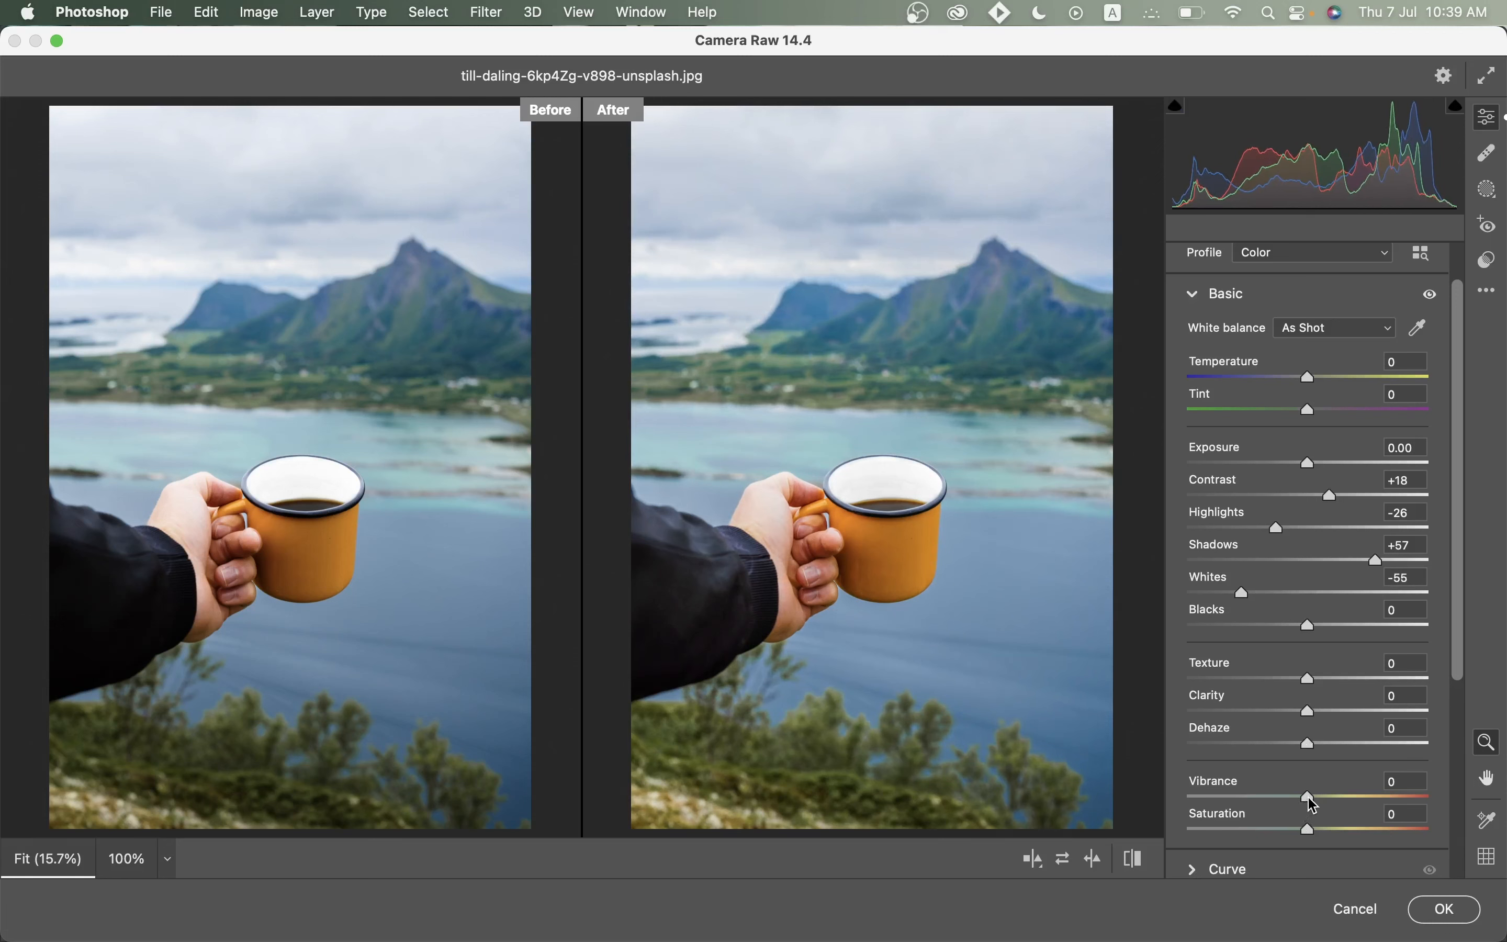
drag(1310, 798, 1277, 834)
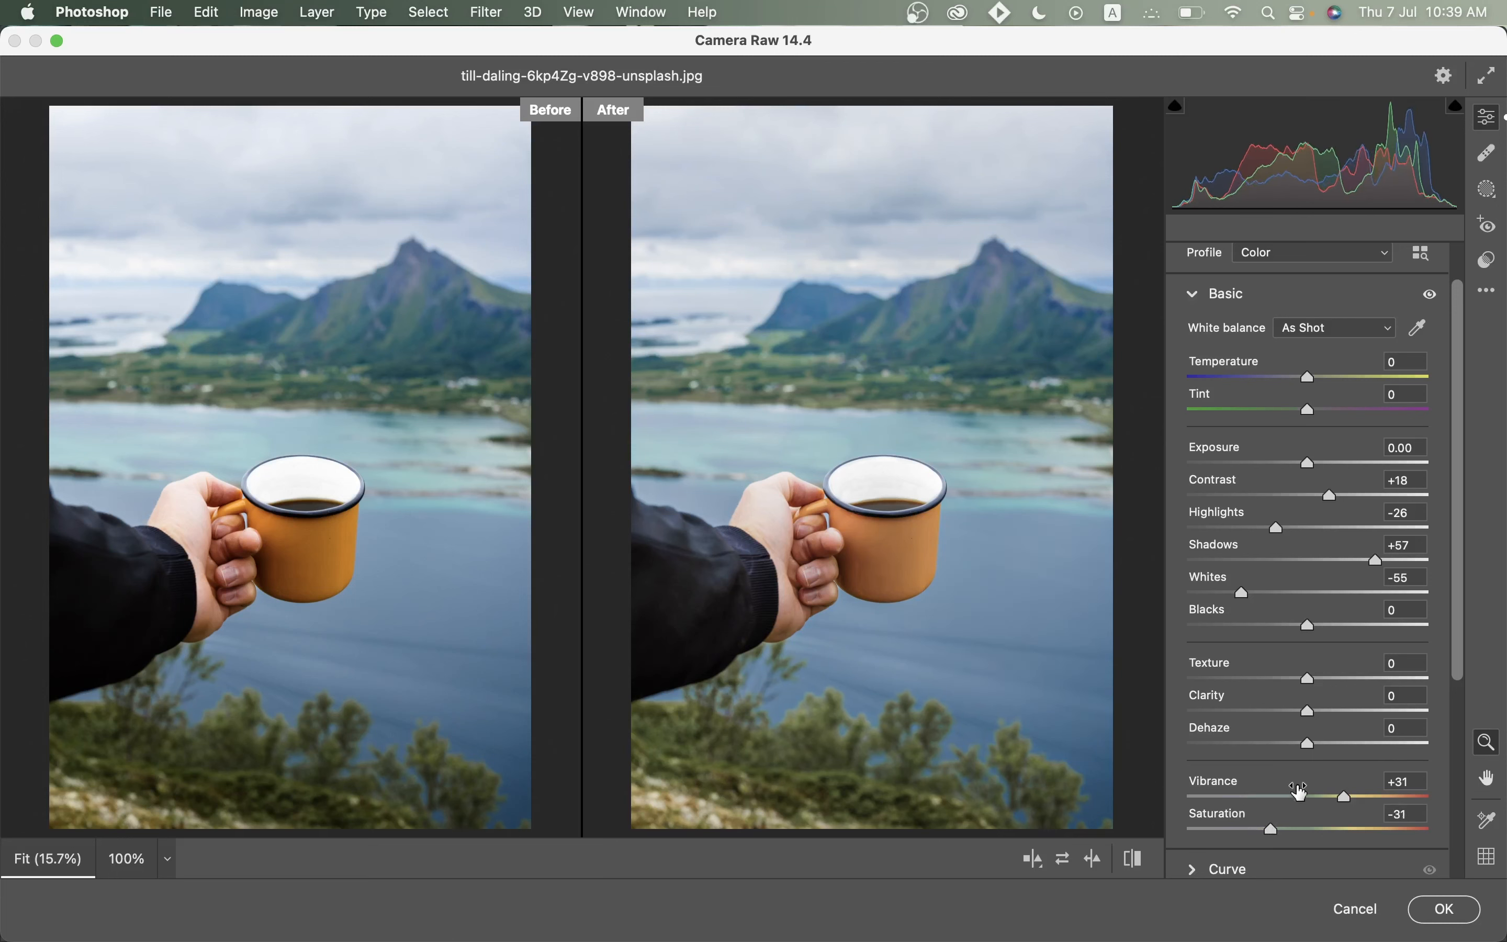
drag(1460, 391, 1452, 589)
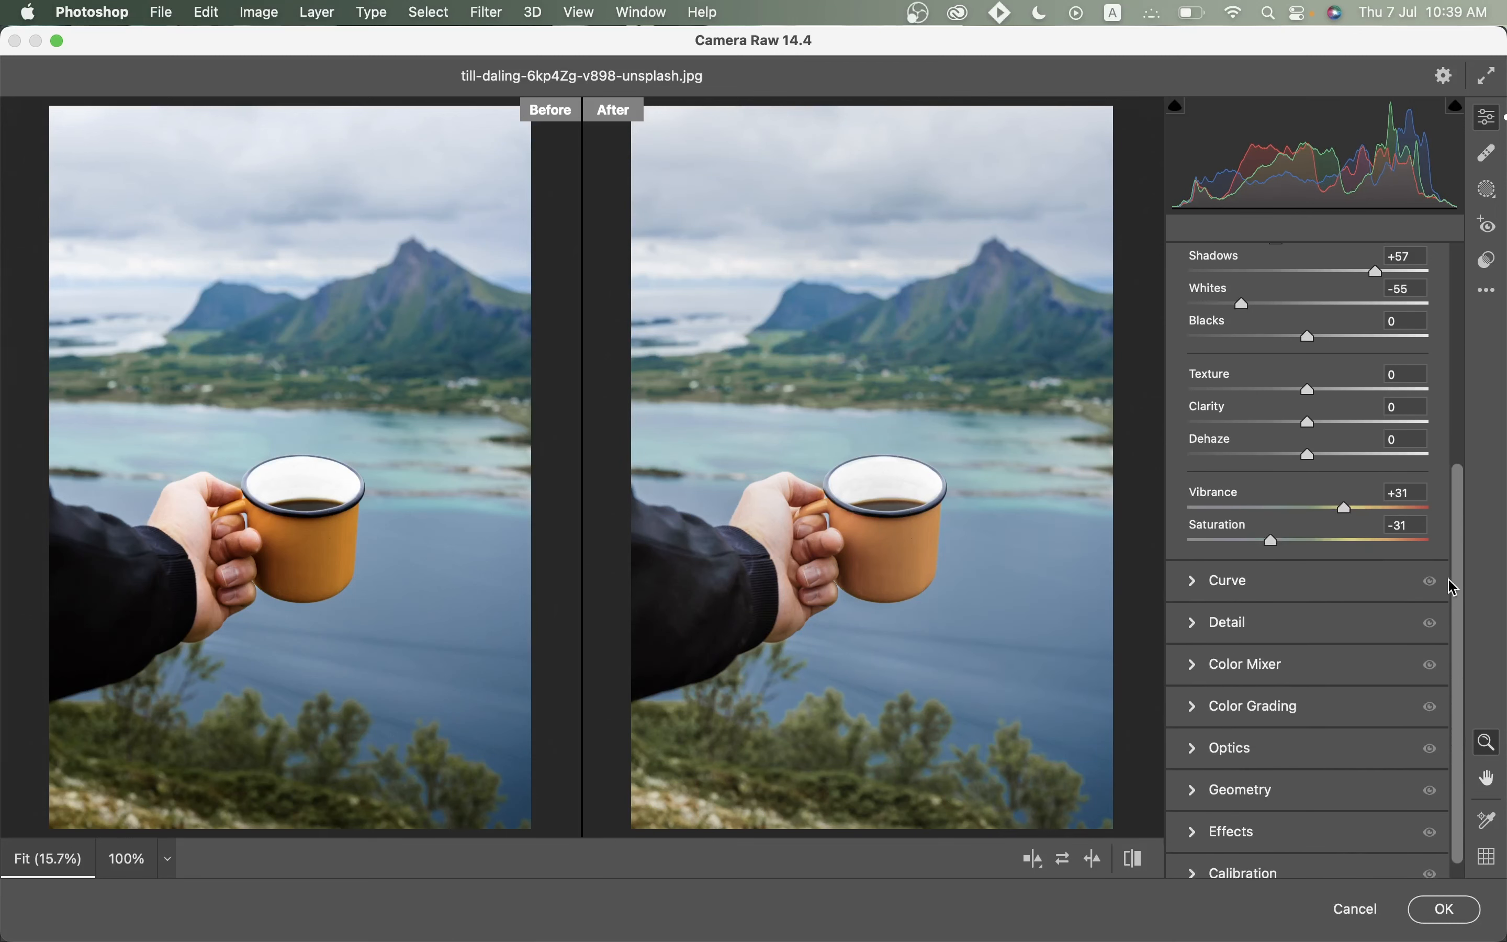
Fade the point curve's black point and add a curve point at 80/57.
click(1347, 589)
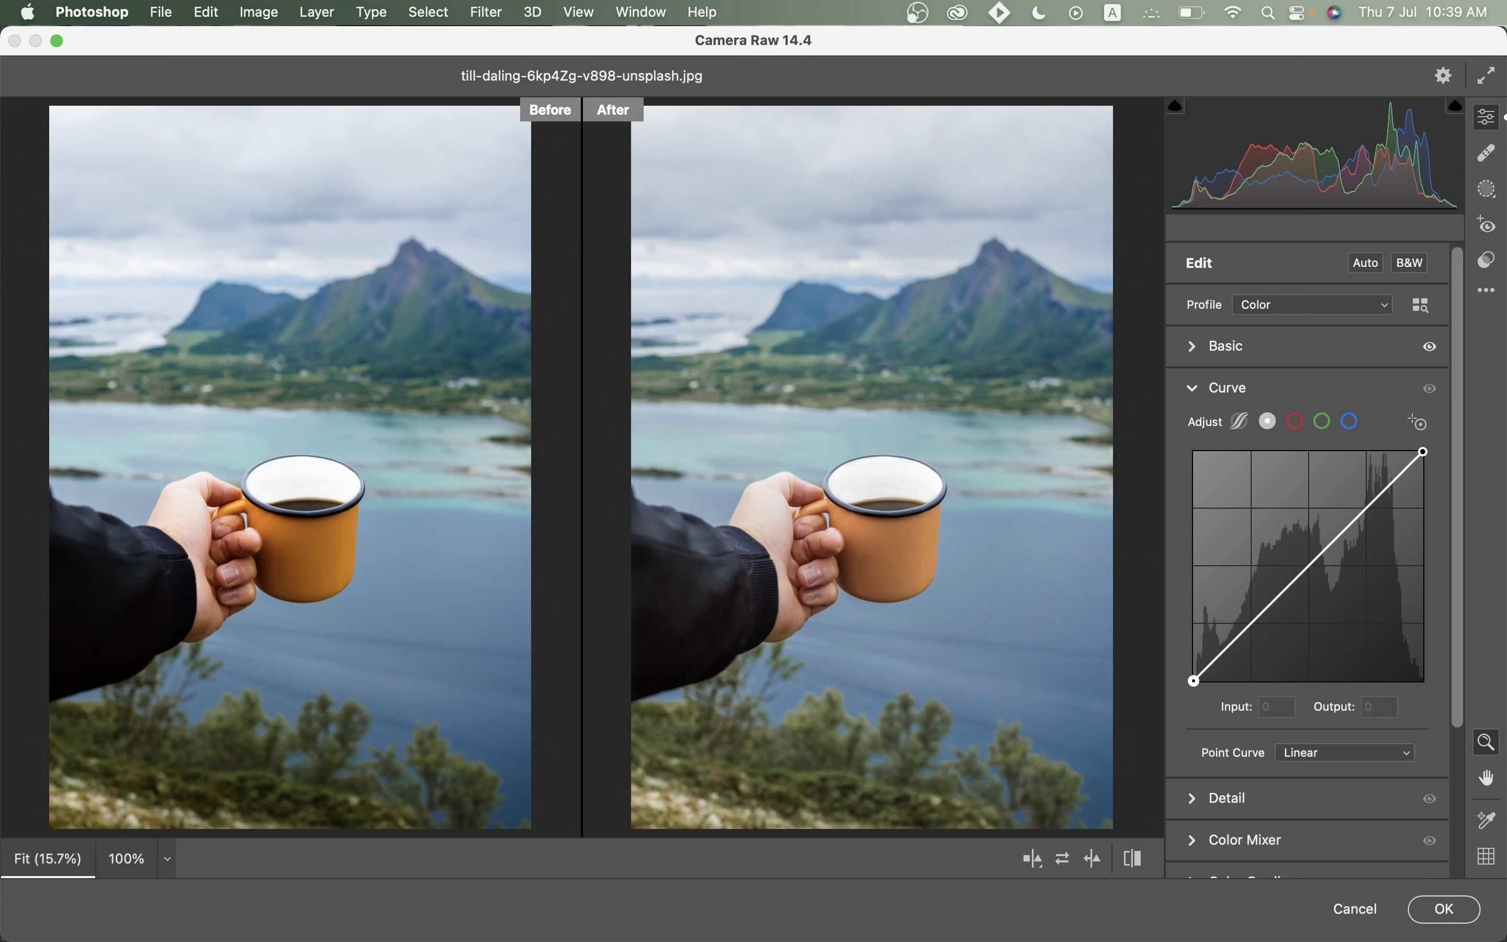
drag(1194, 681, 1193, 673)
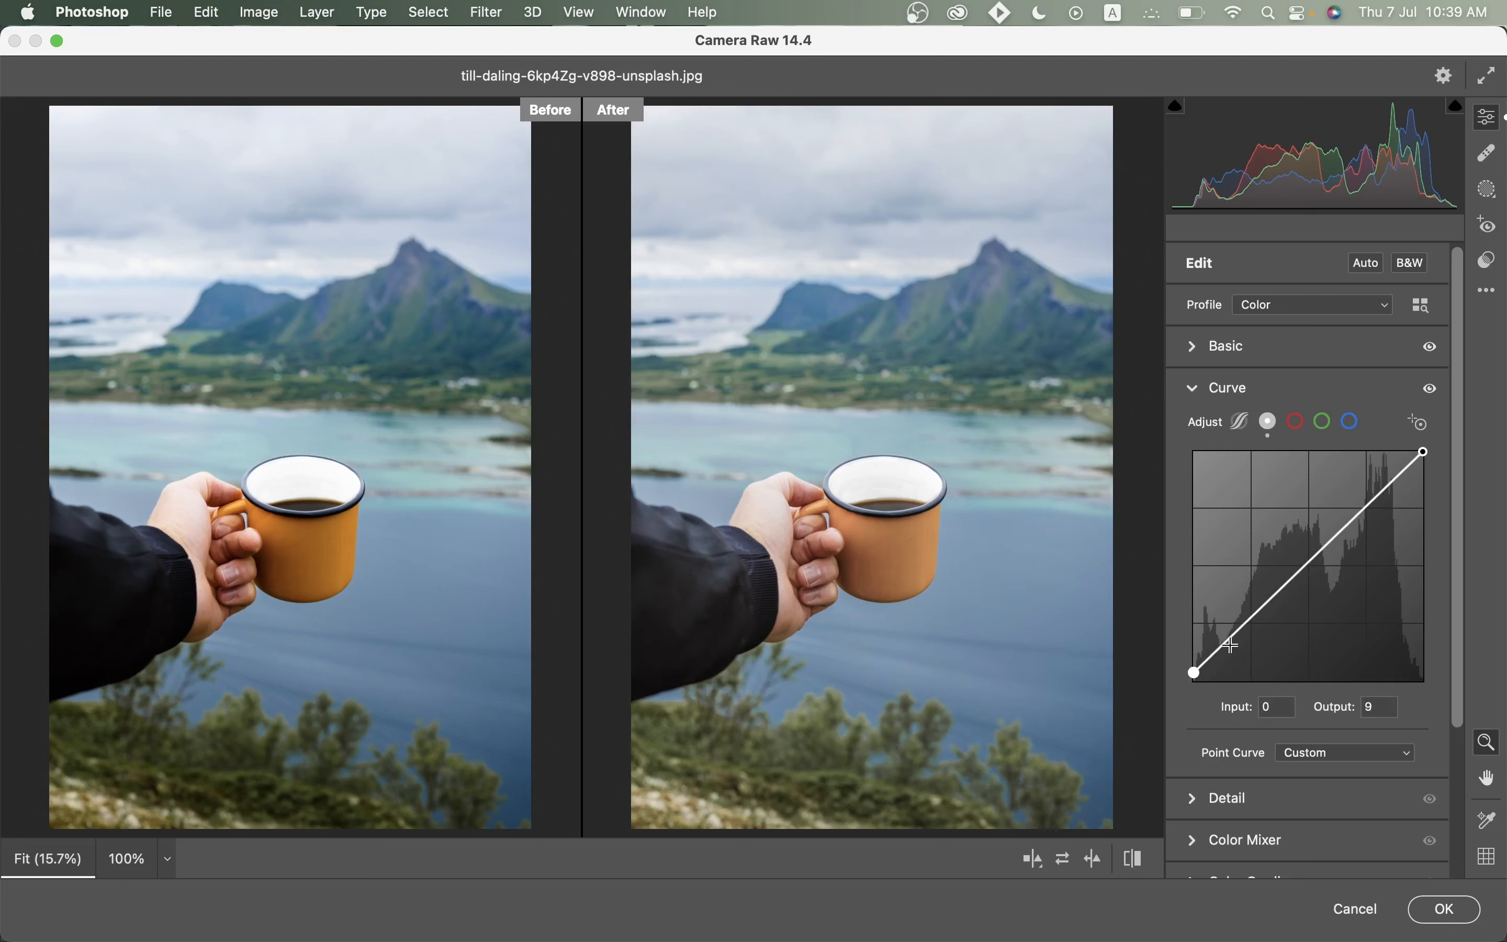
click(1233, 644)
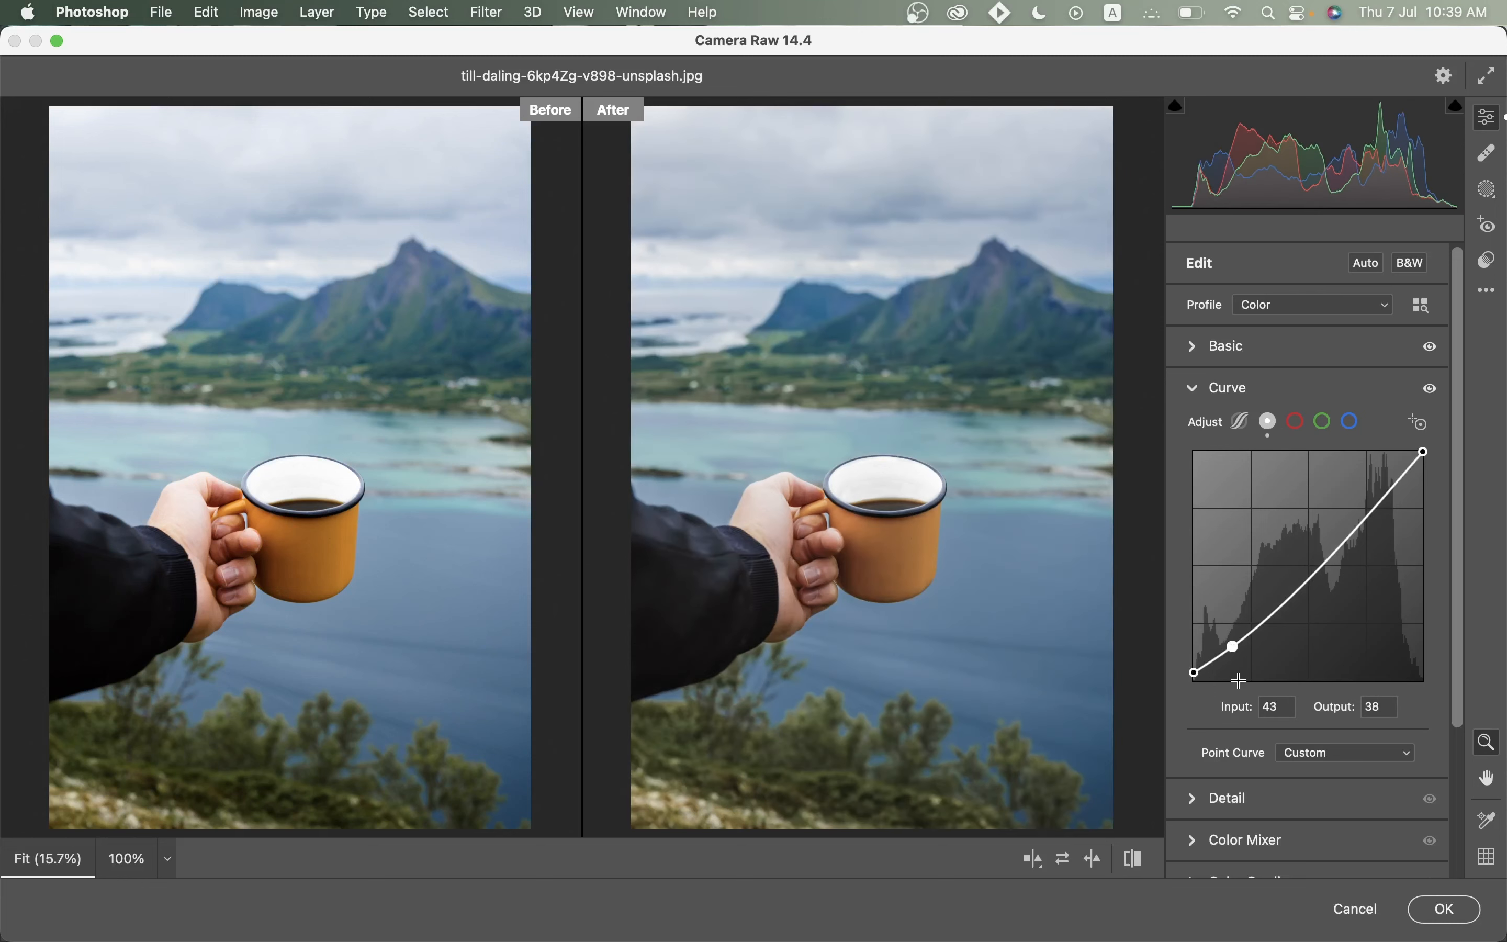
click(1269, 715)
text(80)
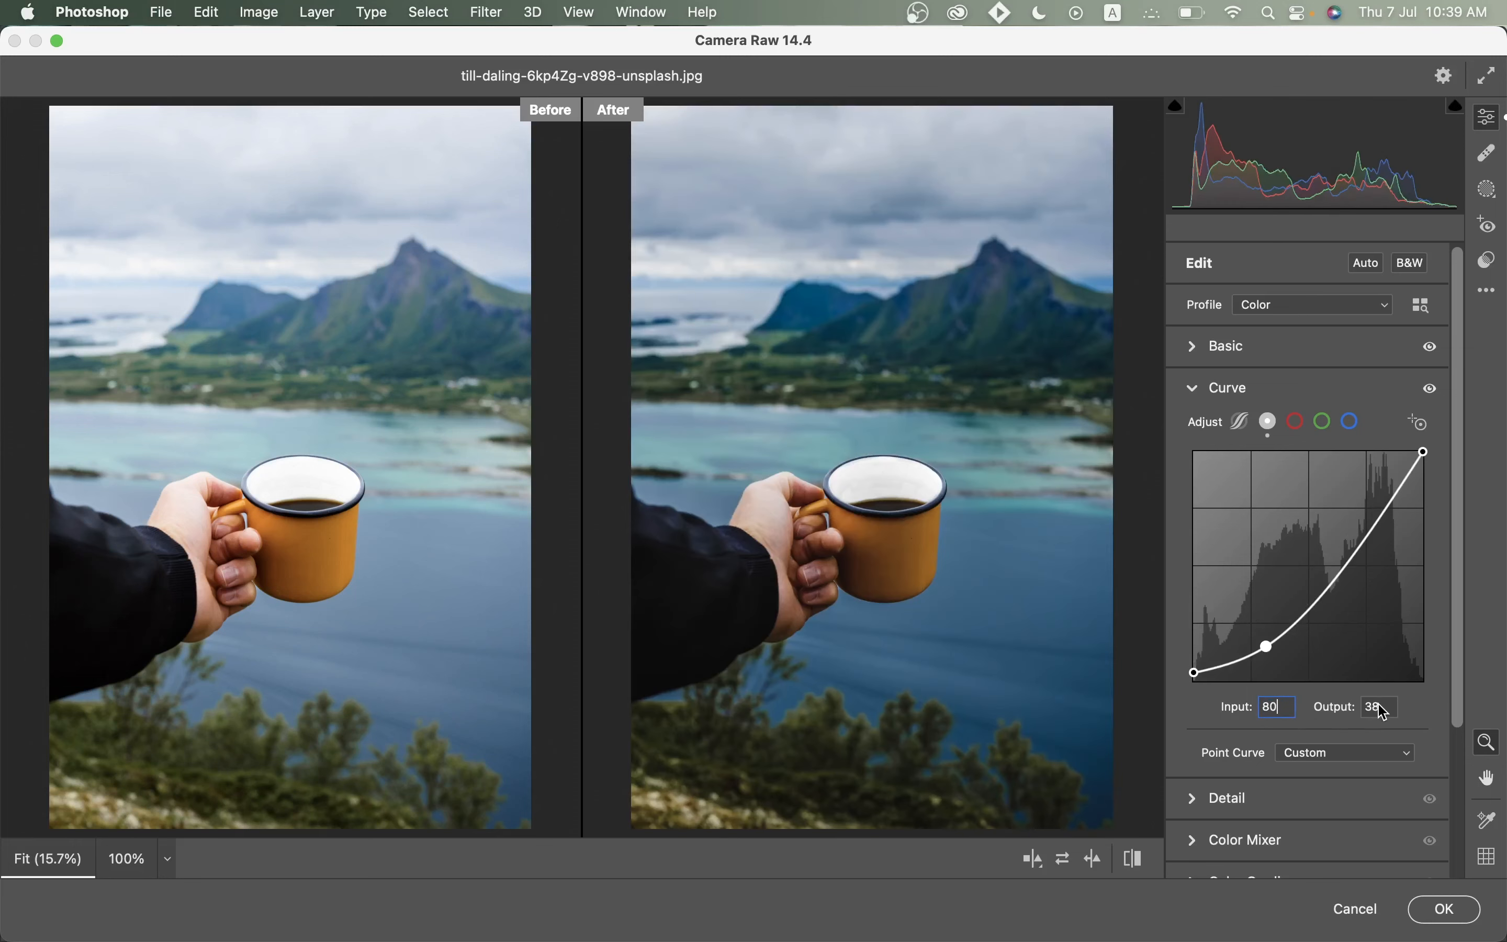
click(1375, 707)
text(57)
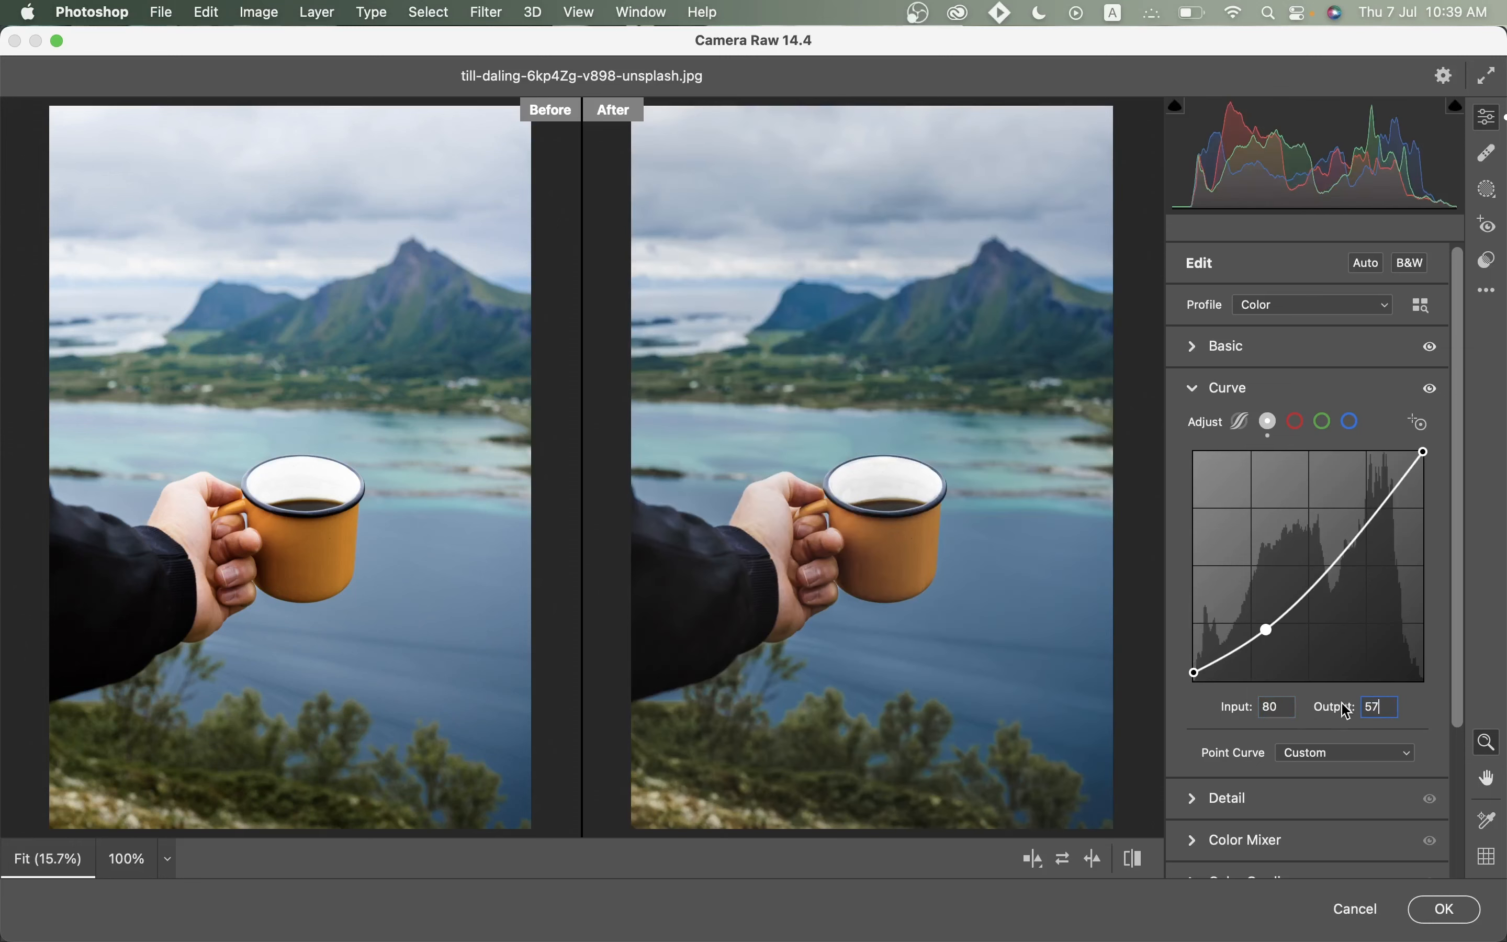
Add a second curve point at 175/140 and lower the white point to 221.
click(1328, 572)
click(1280, 713)
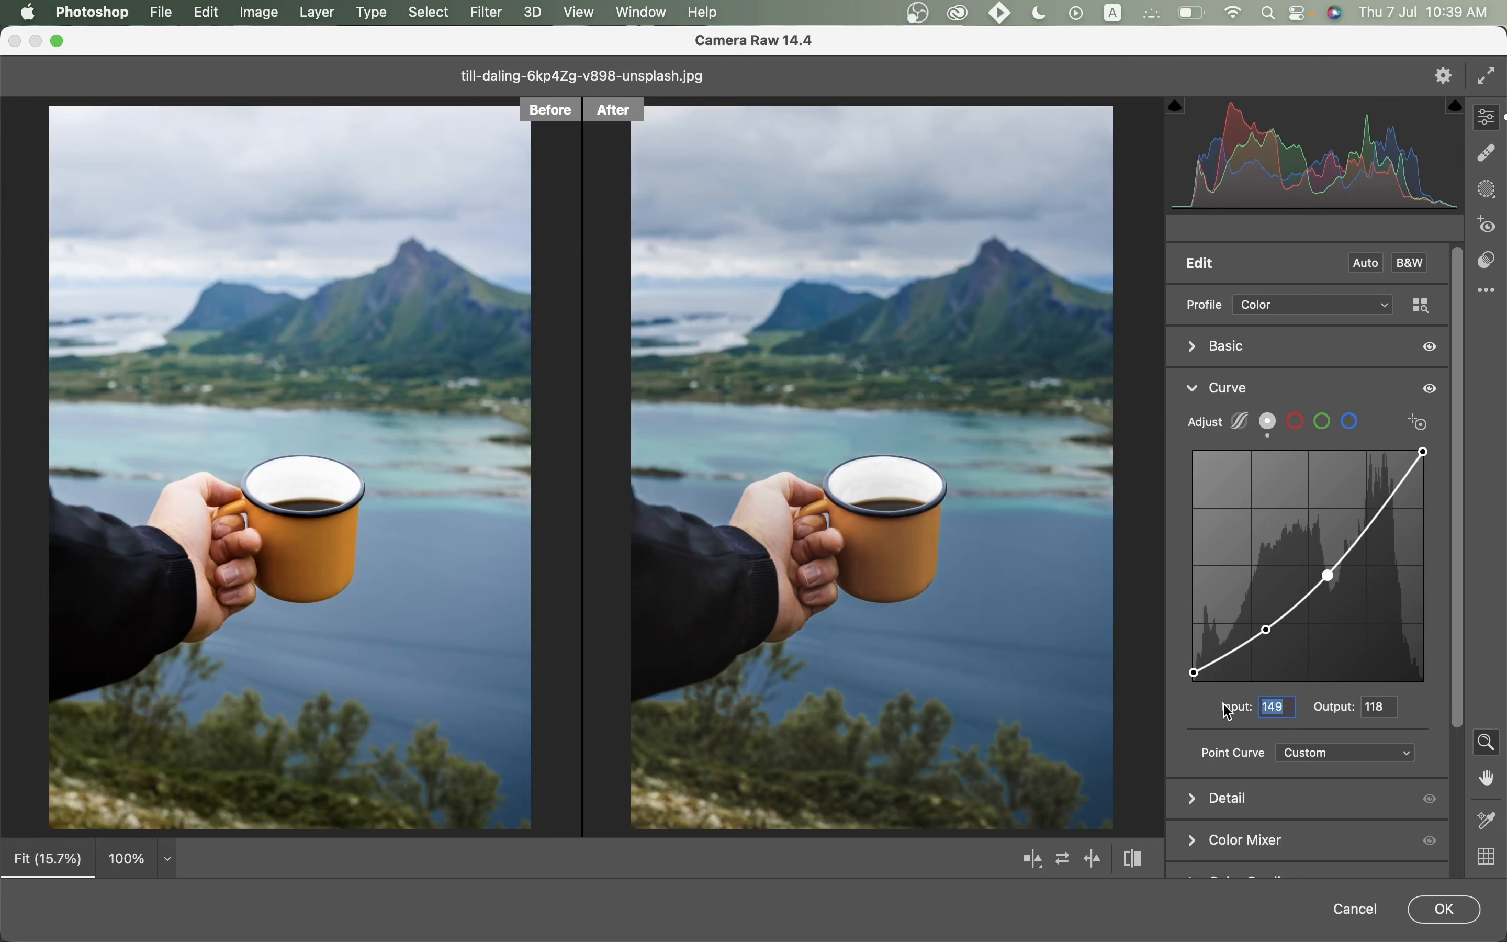
text(175)
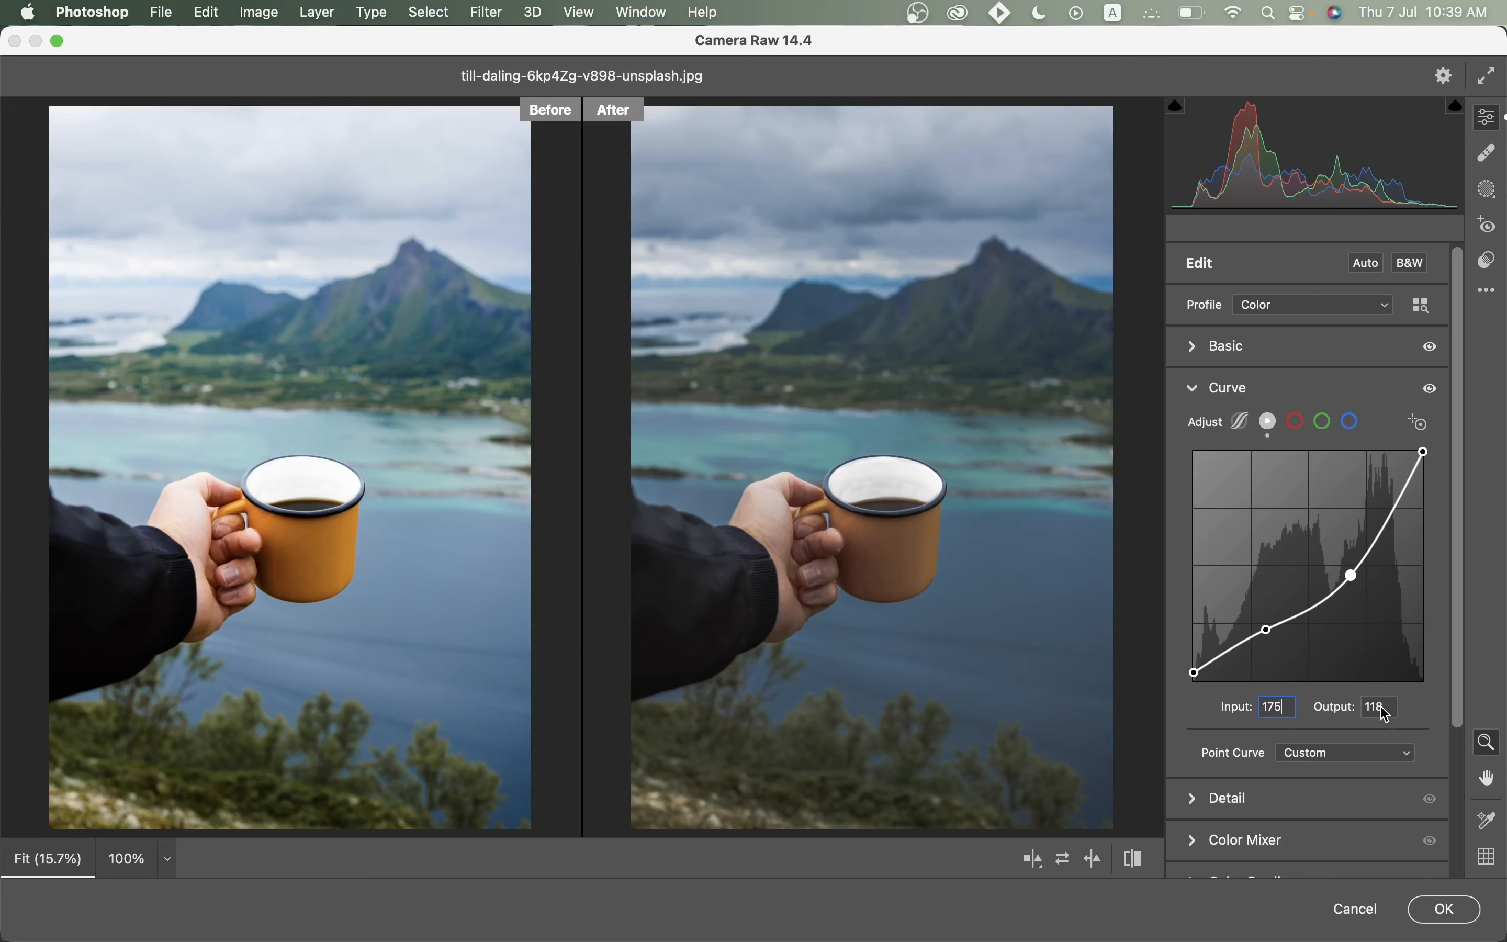
click(1380, 707)
text(140)
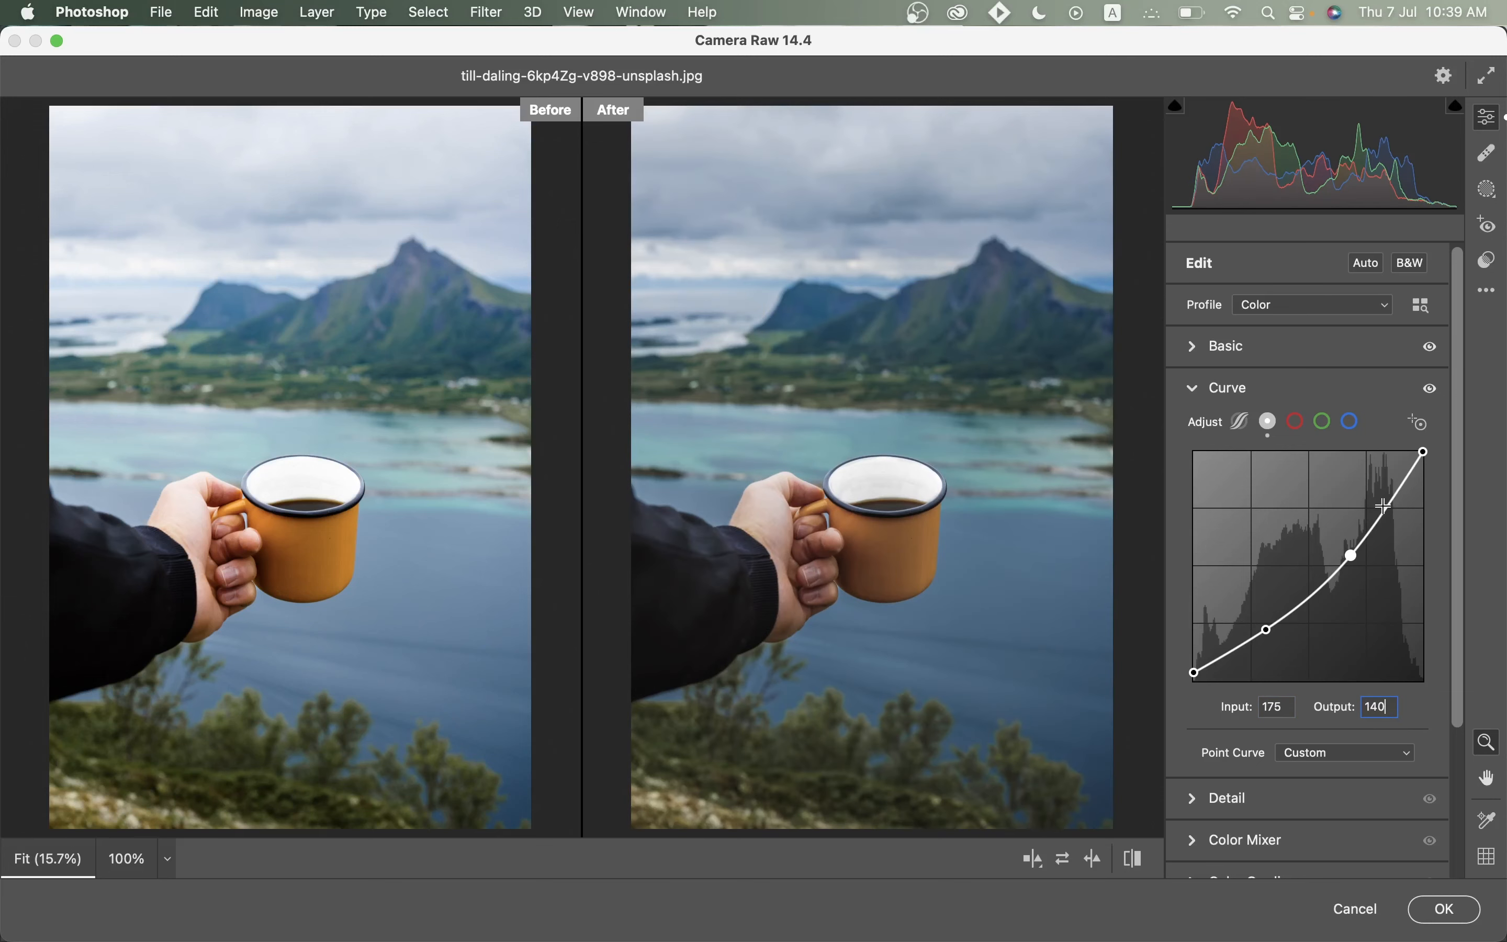
drag(1425, 451, 1425, 482)
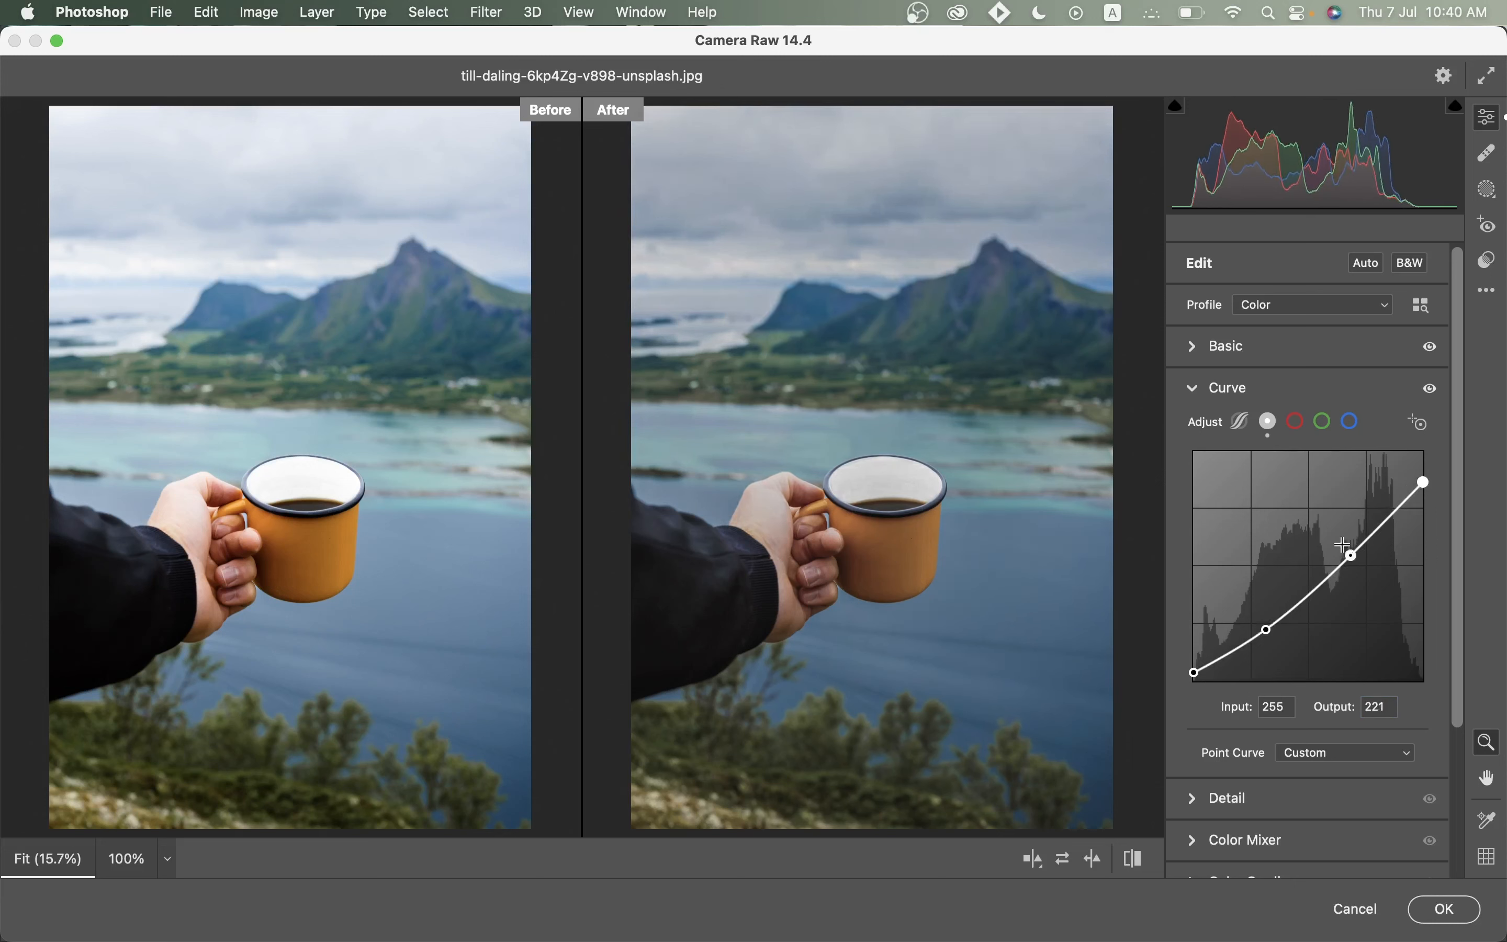
On the red channel curve, nudge the black point right, add a 160/163 point, and pull whites in to 246.
click(1297, 422)
drag(1193, 681, 1200, 687)
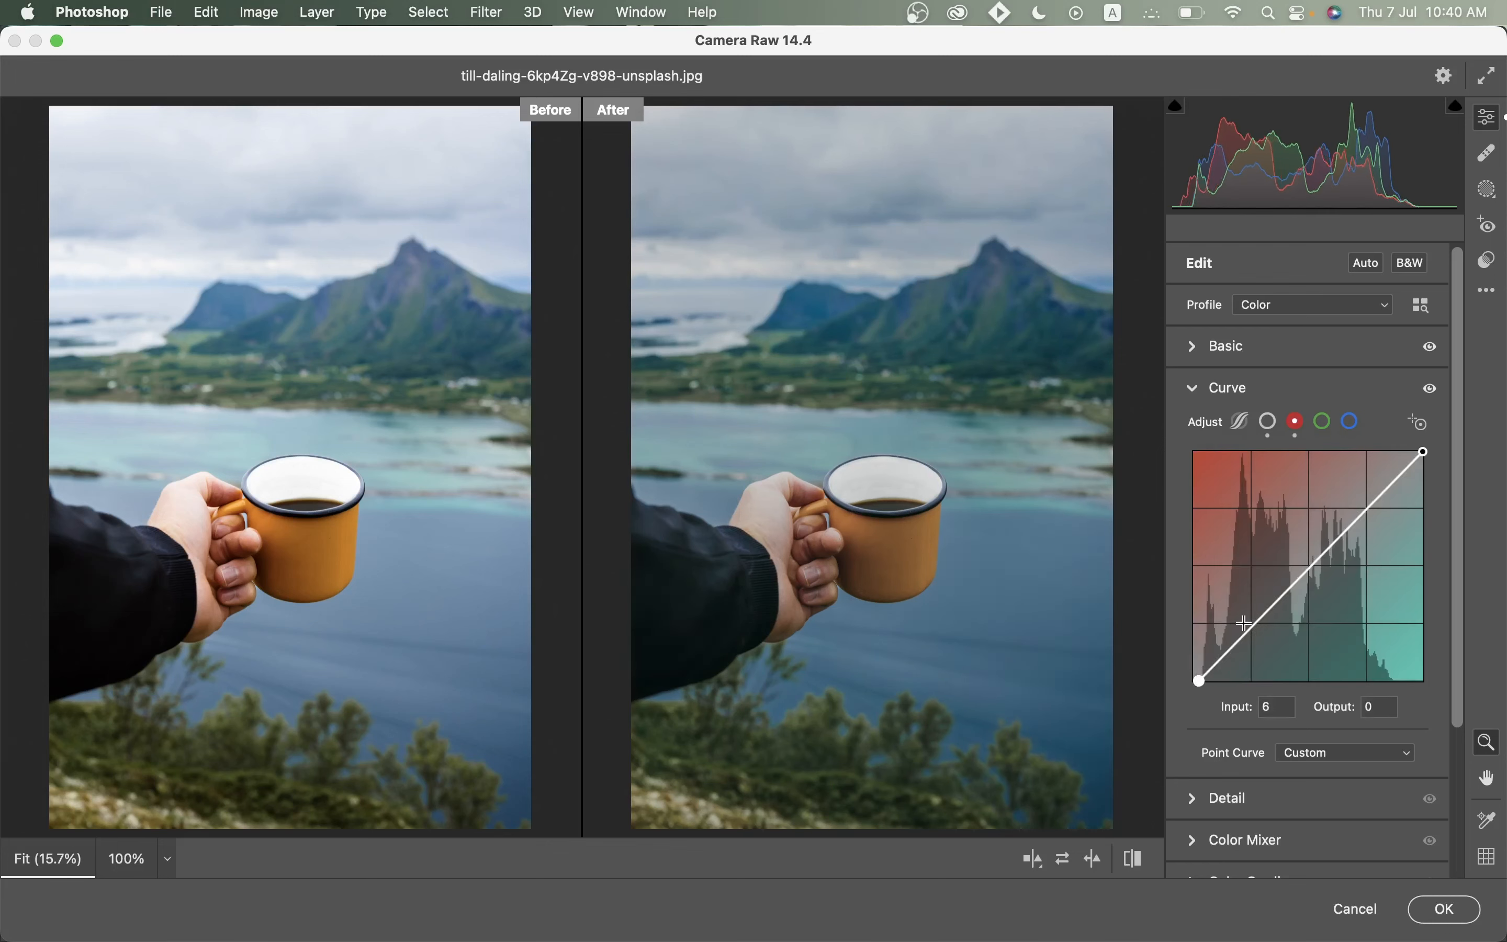
click(1271, 608)
click(1265, 708)
text(1)
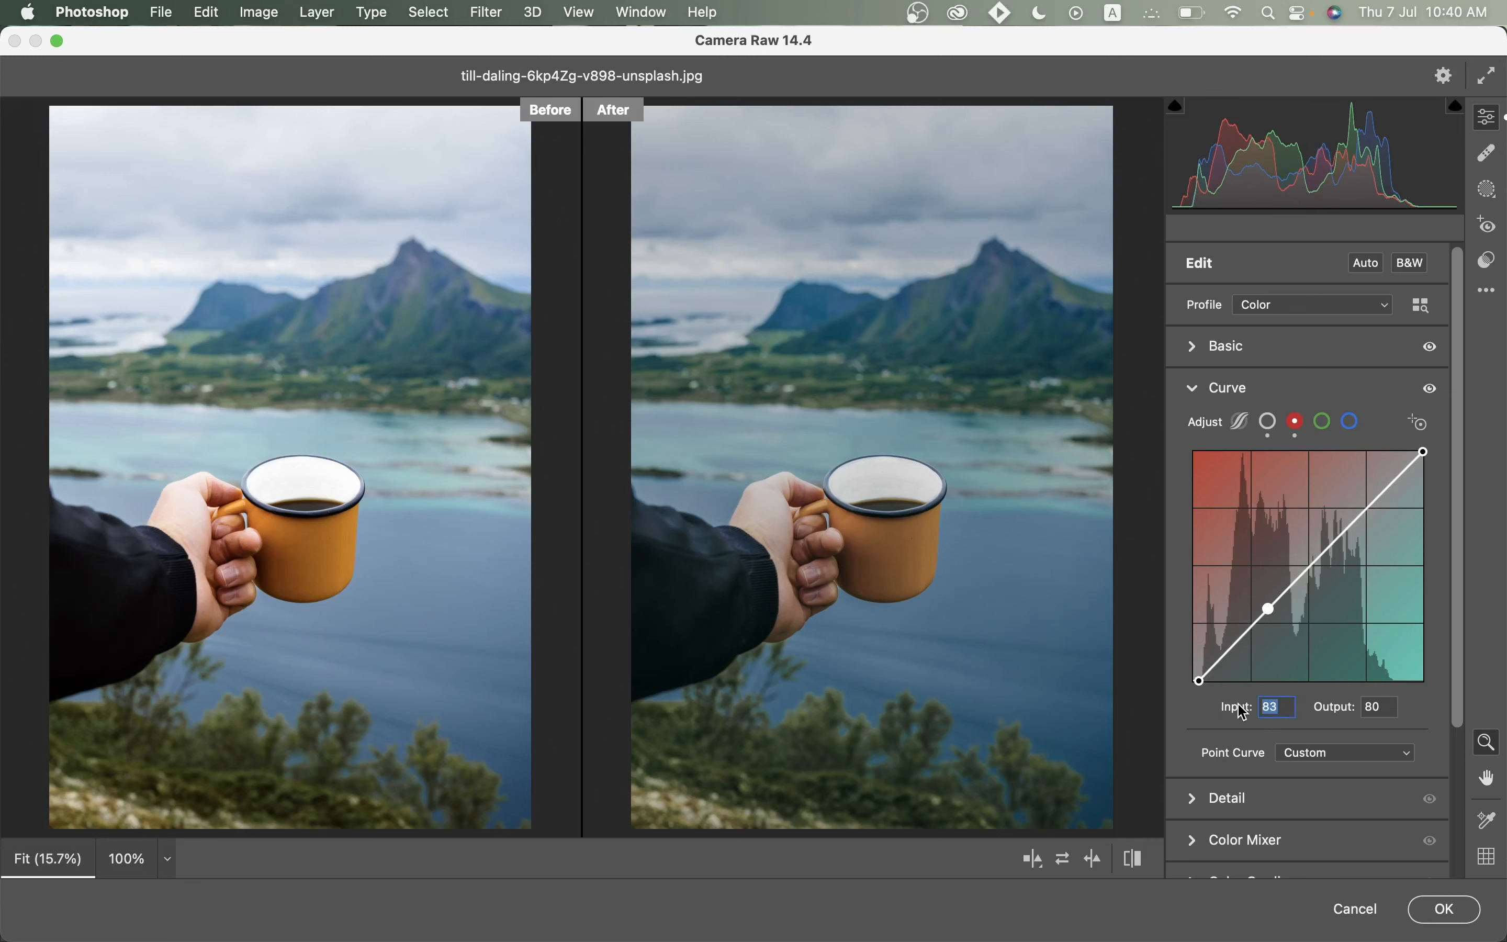
text(60)
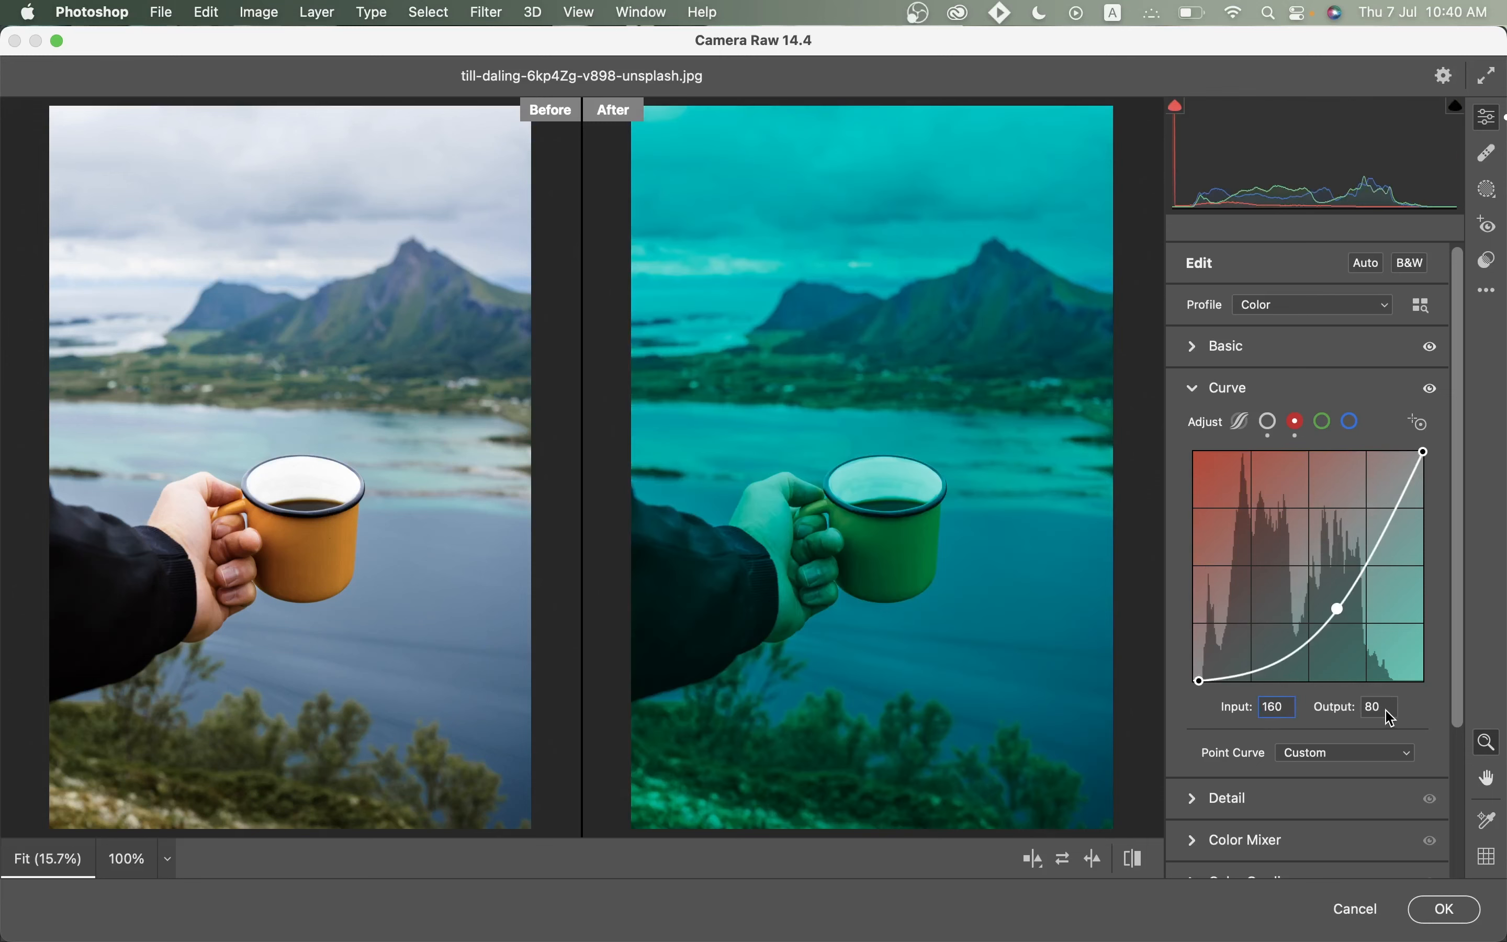
text(163)
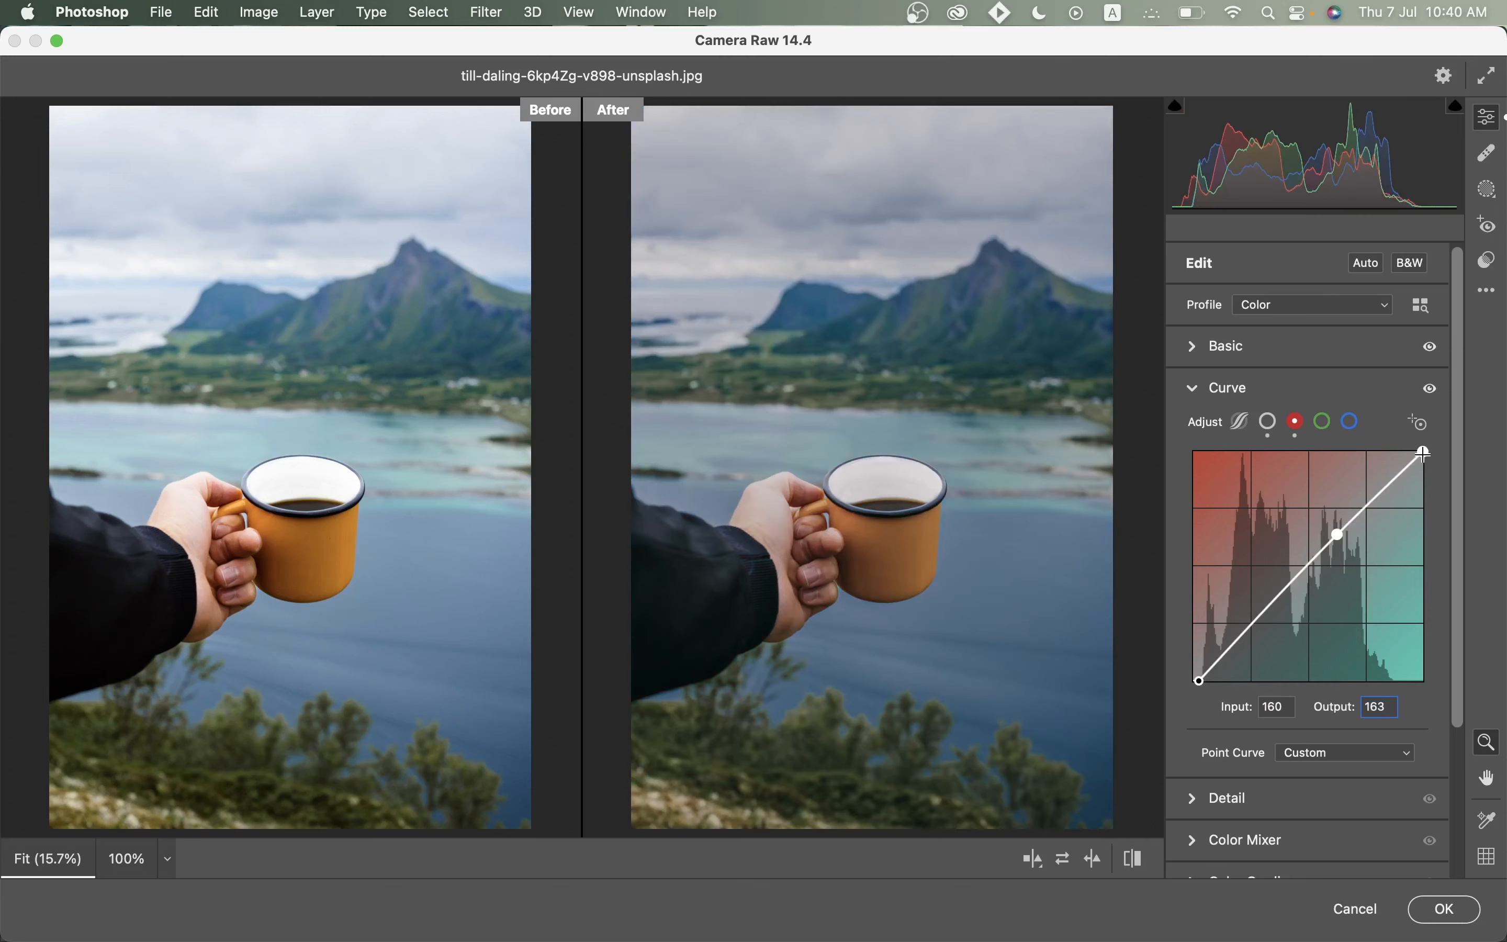
drag(1424, 454, 1415, 451)
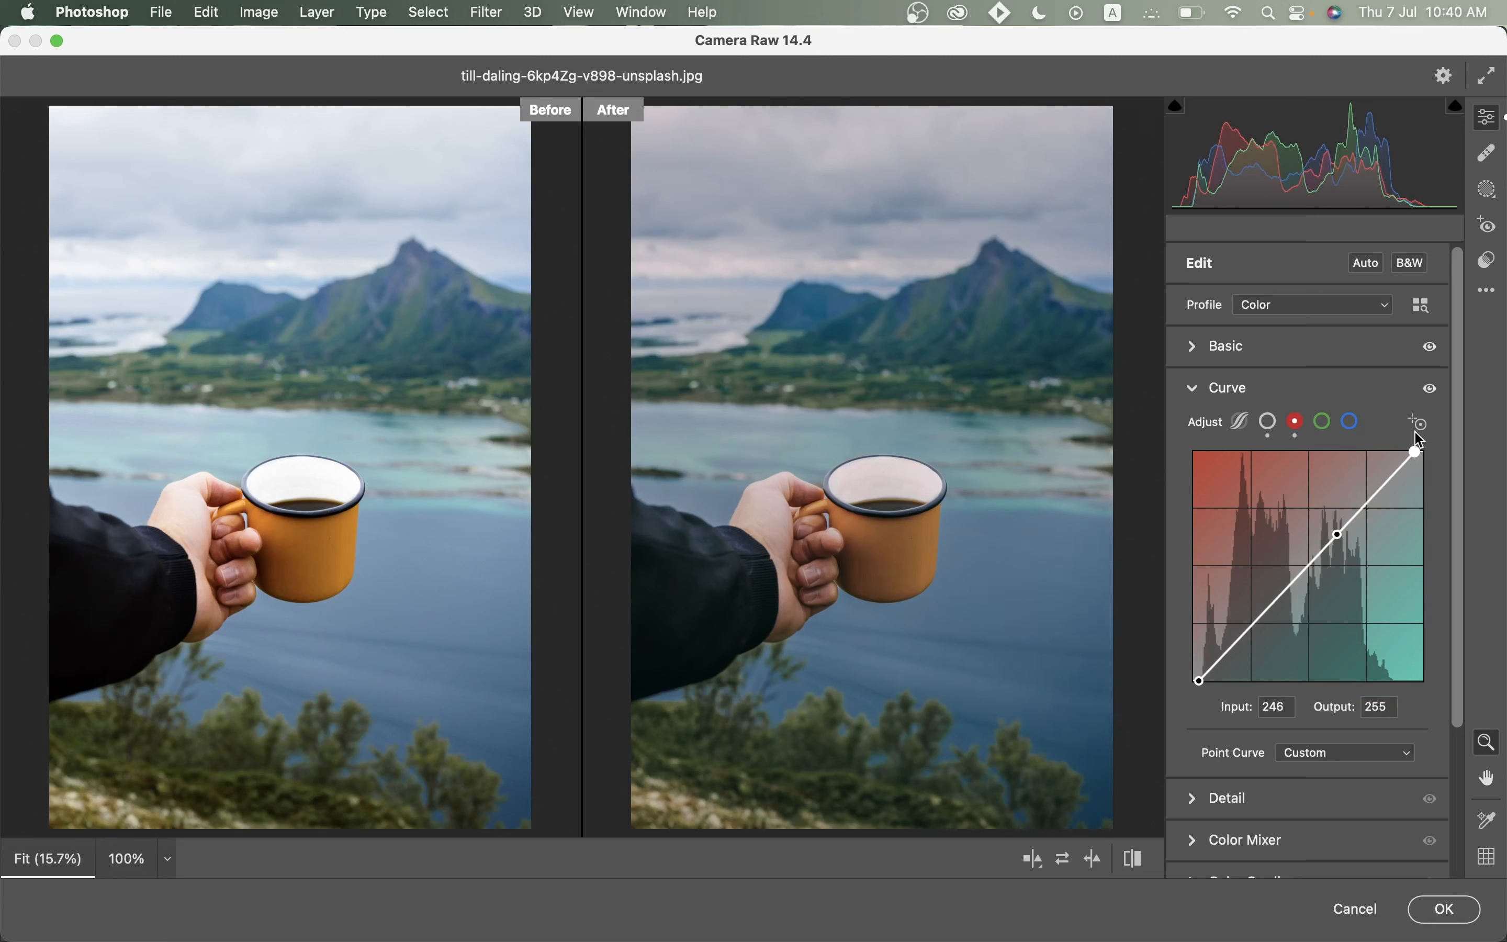
Shift the green curve's black point right and add a point at 176/183.
click(1323, 424)
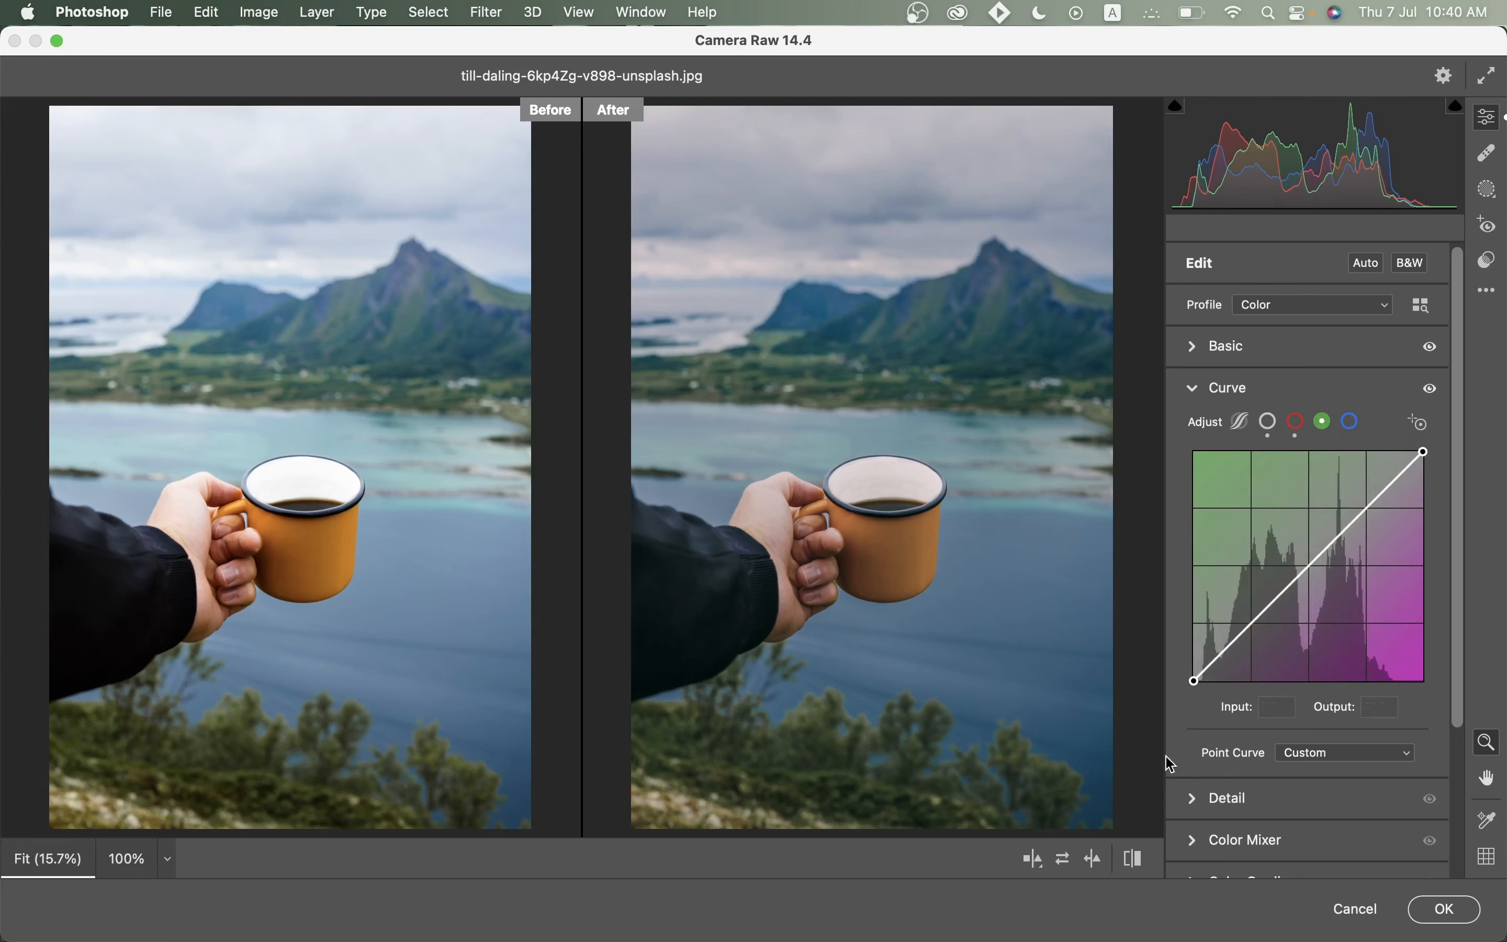
drag(1193, 681, 1203, 681)
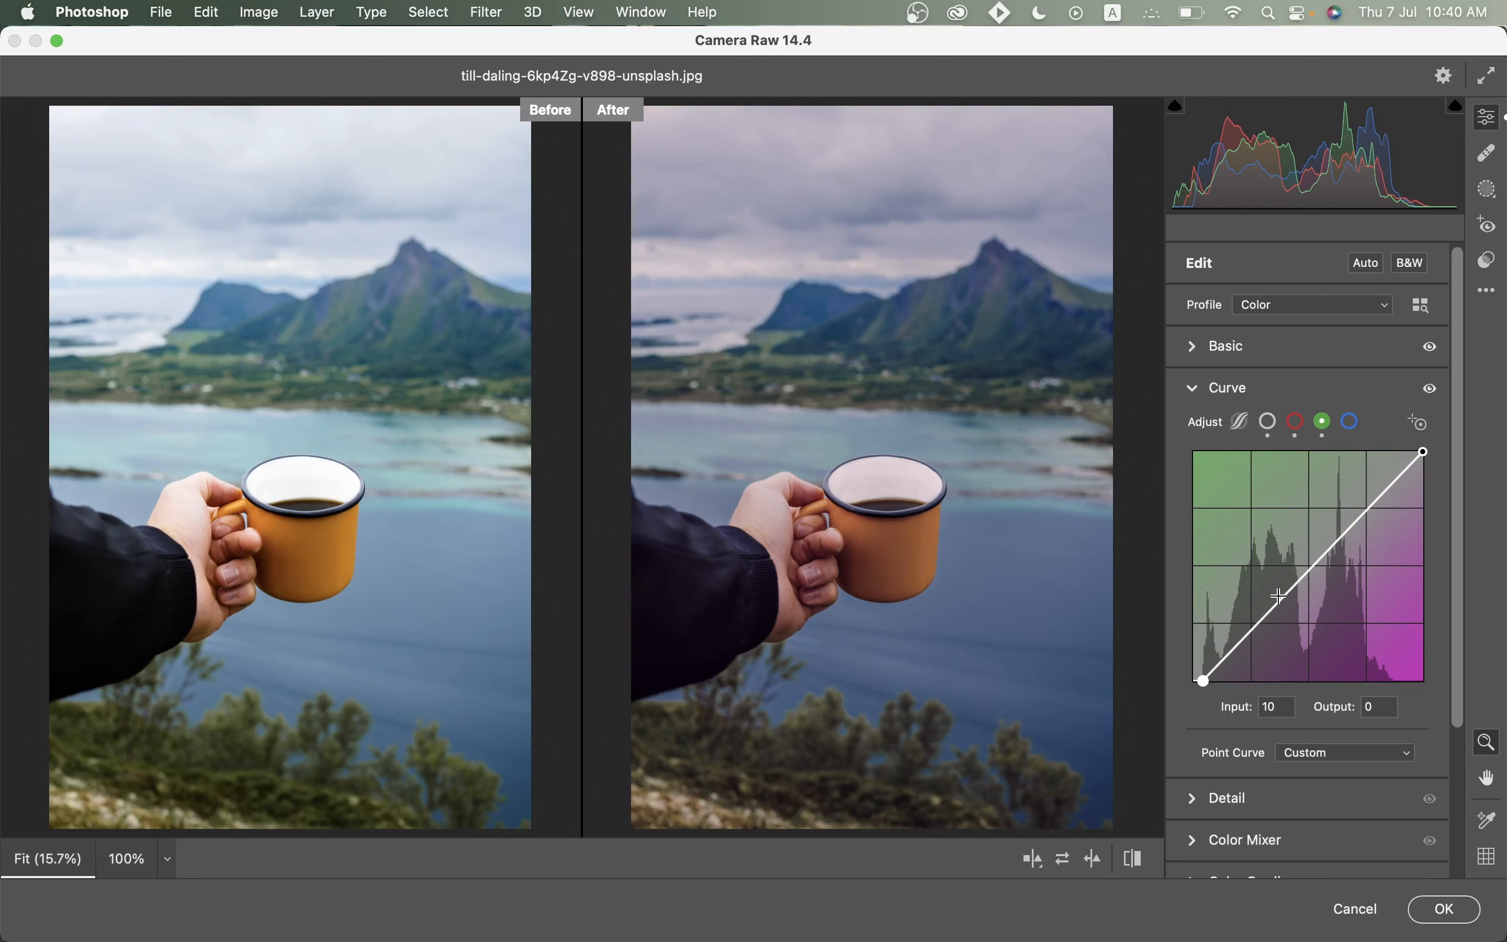
click(1298, 565)
click(1278, 707)
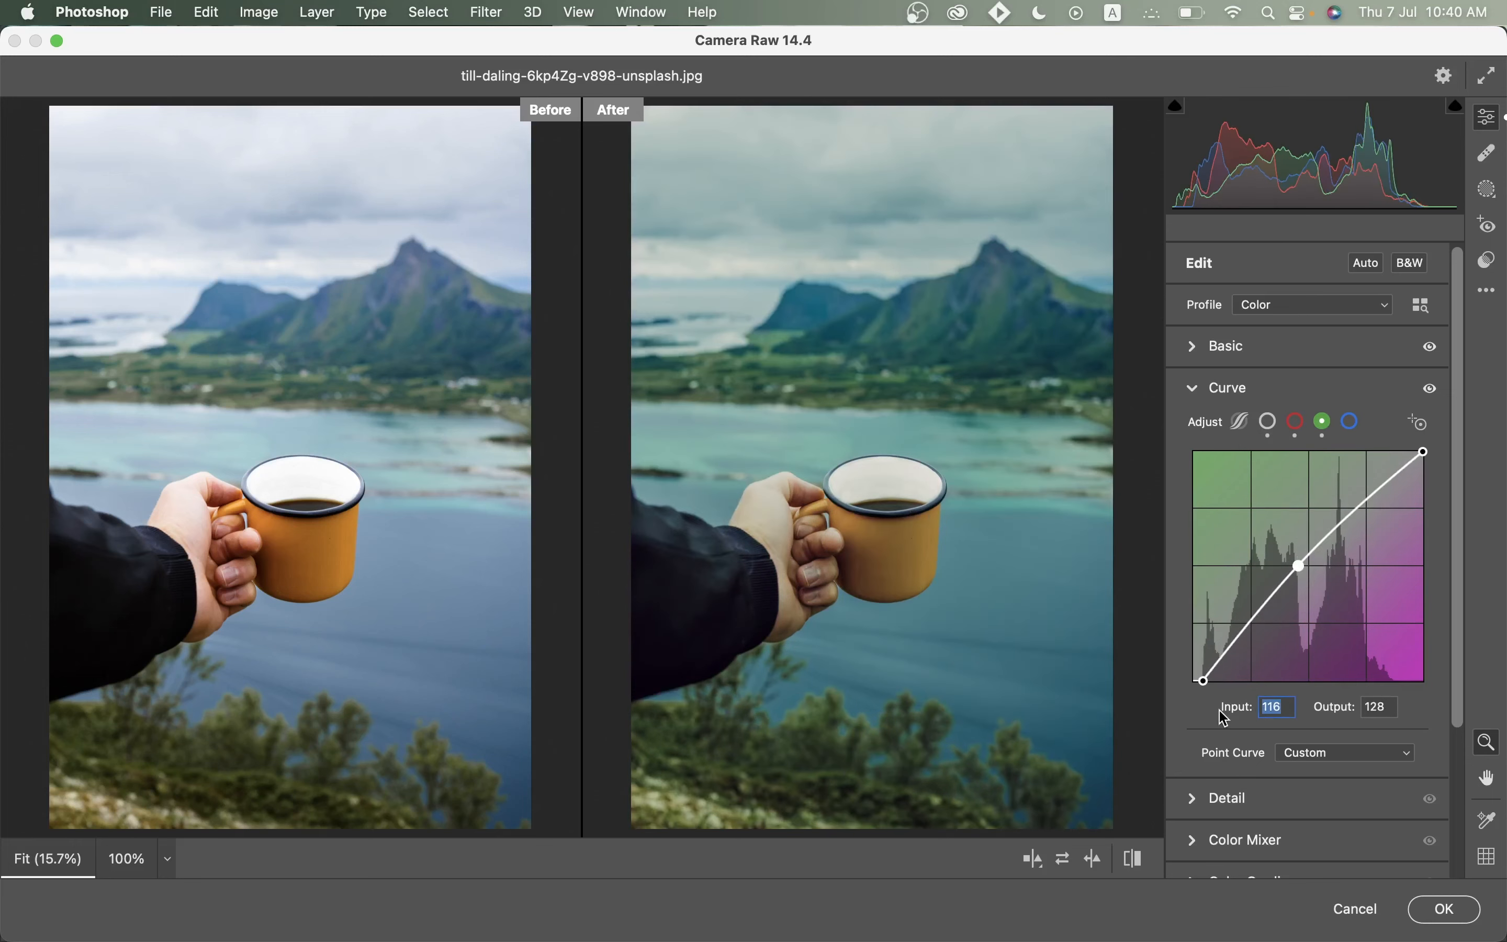
text(176)
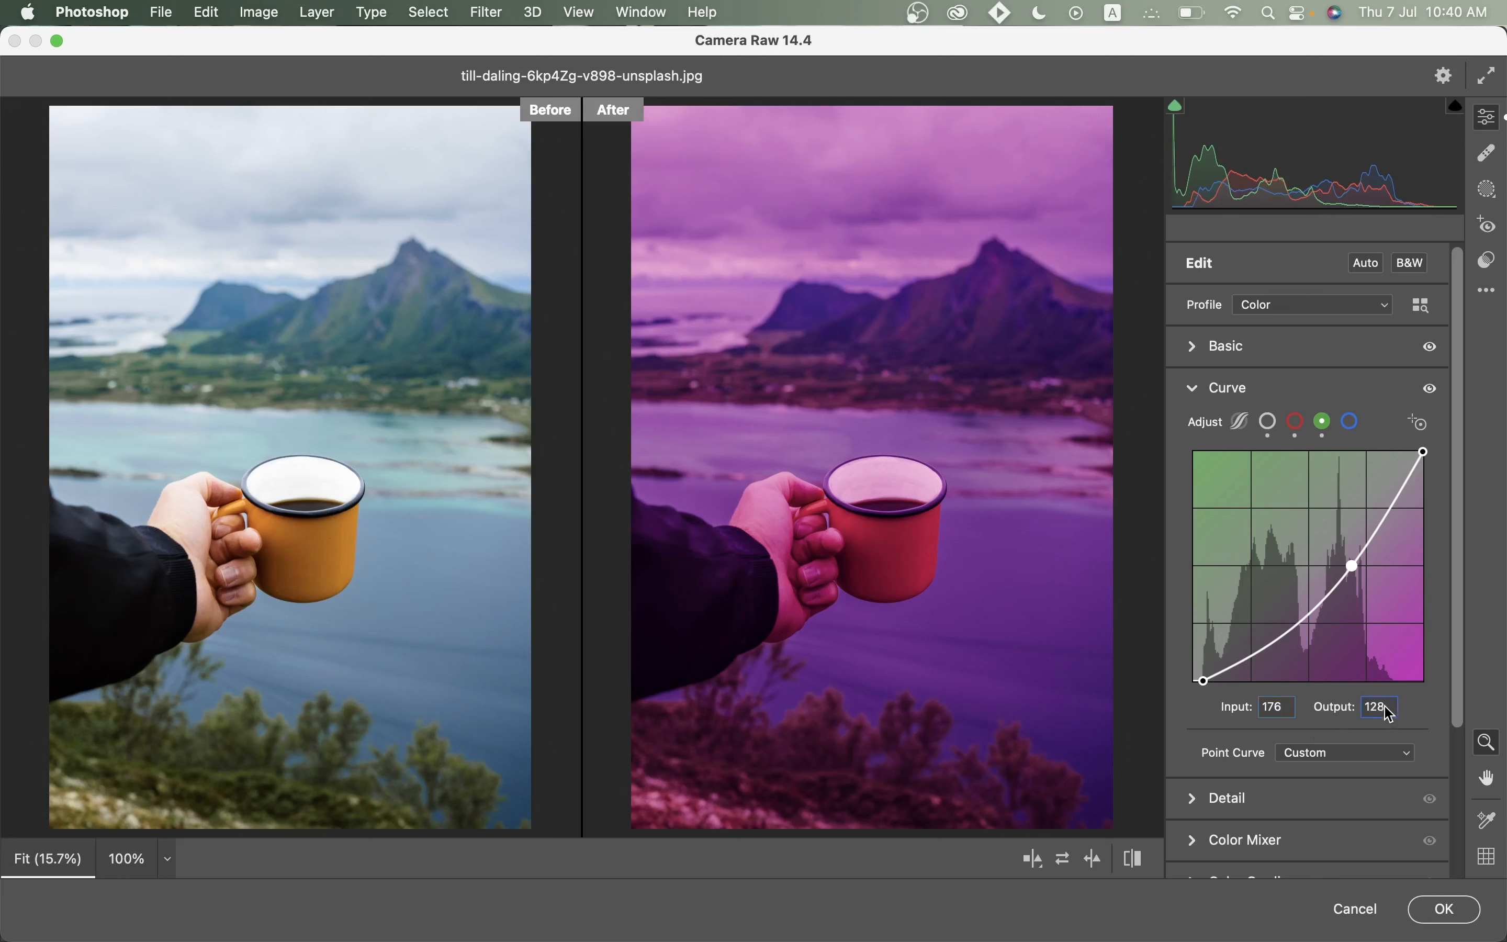
key(Tab)
text(183)
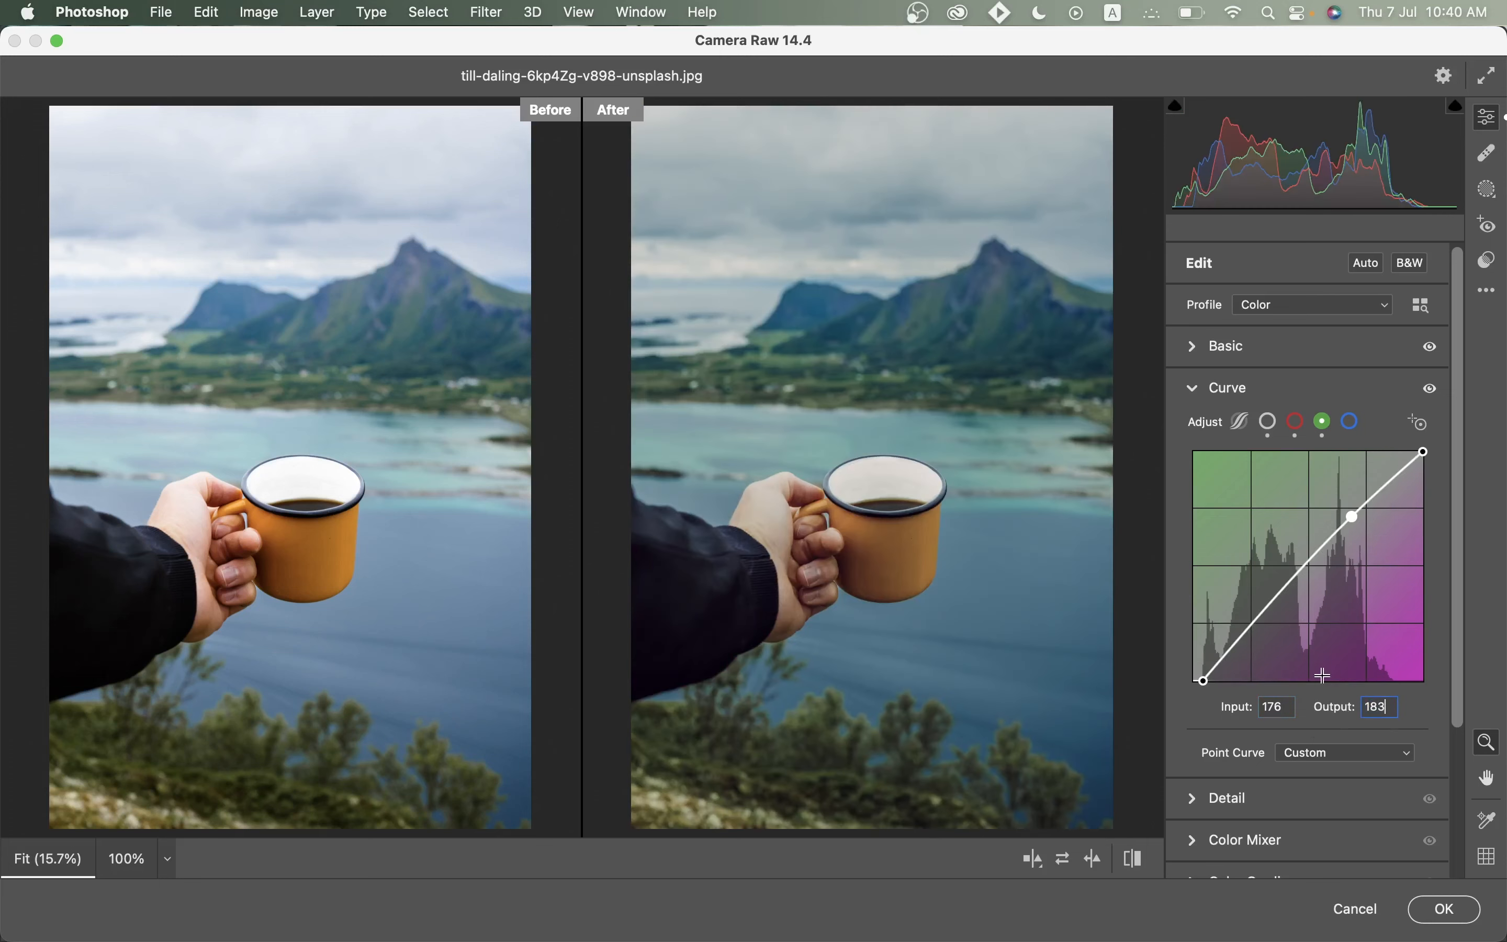
Lift the blue curve's black point slightly and lower its white point to 231.
click(1350, 424)
drag(1194, 683, 1195, 679)
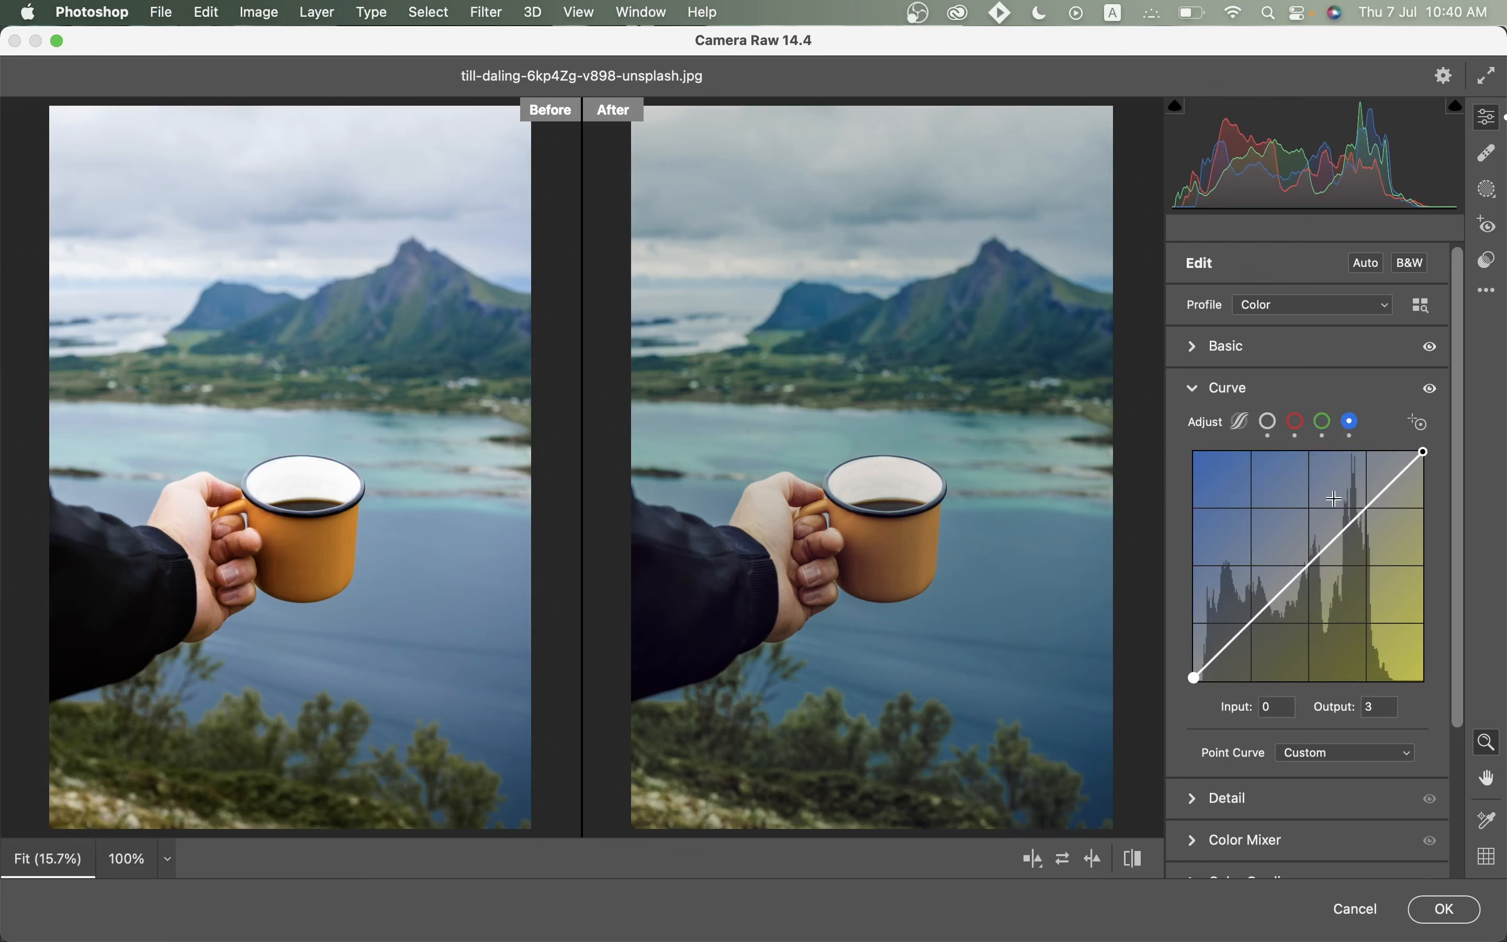
drag(1425, 451, 1423, 474)
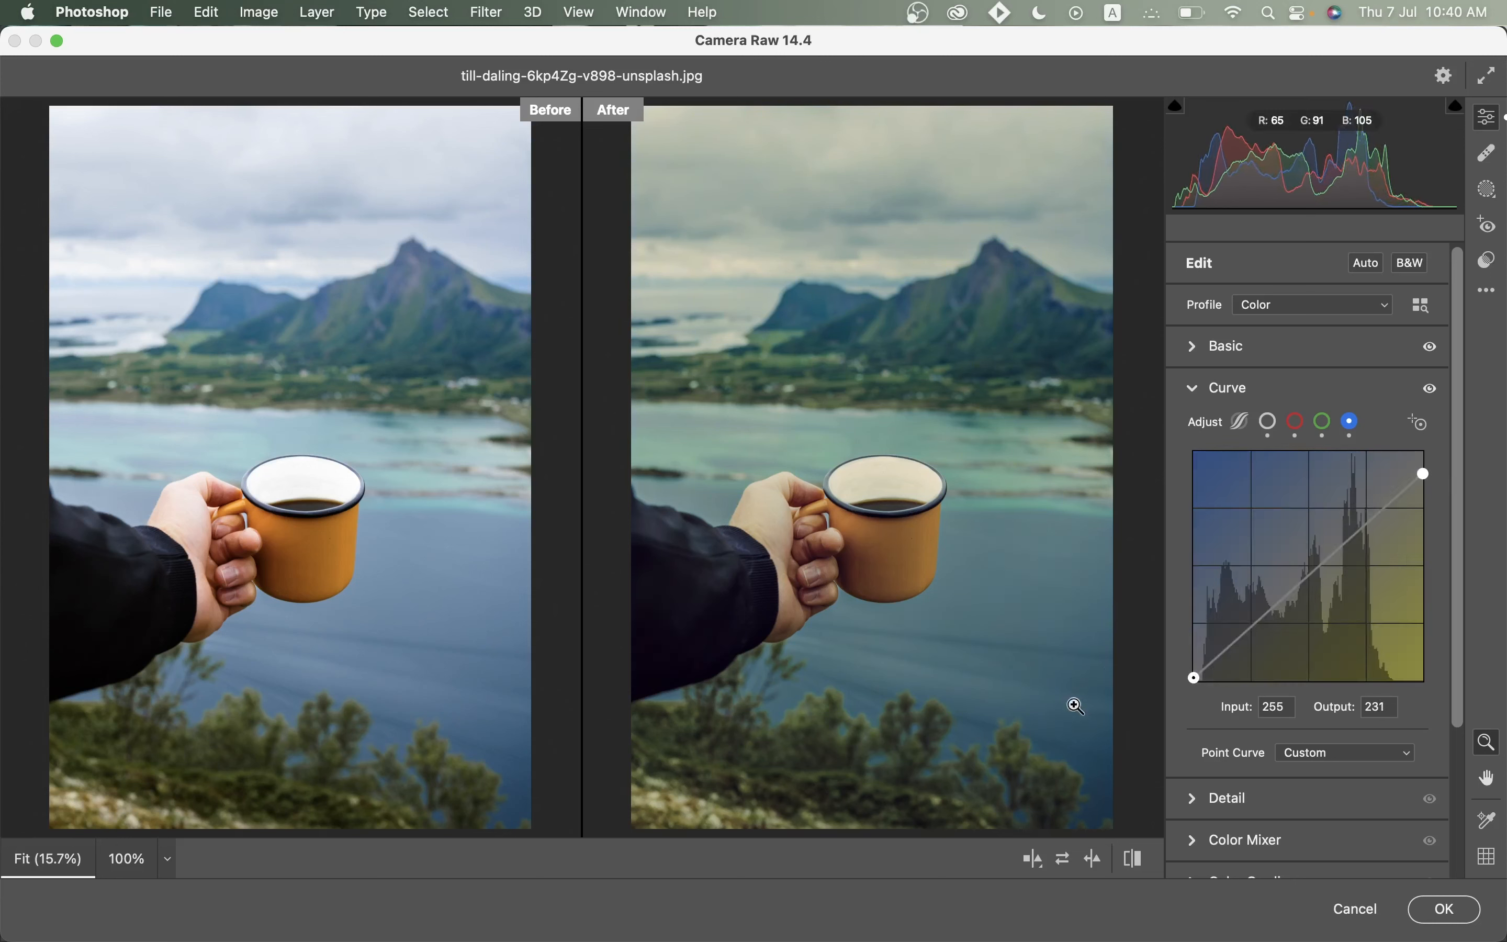
click(1235, 399)
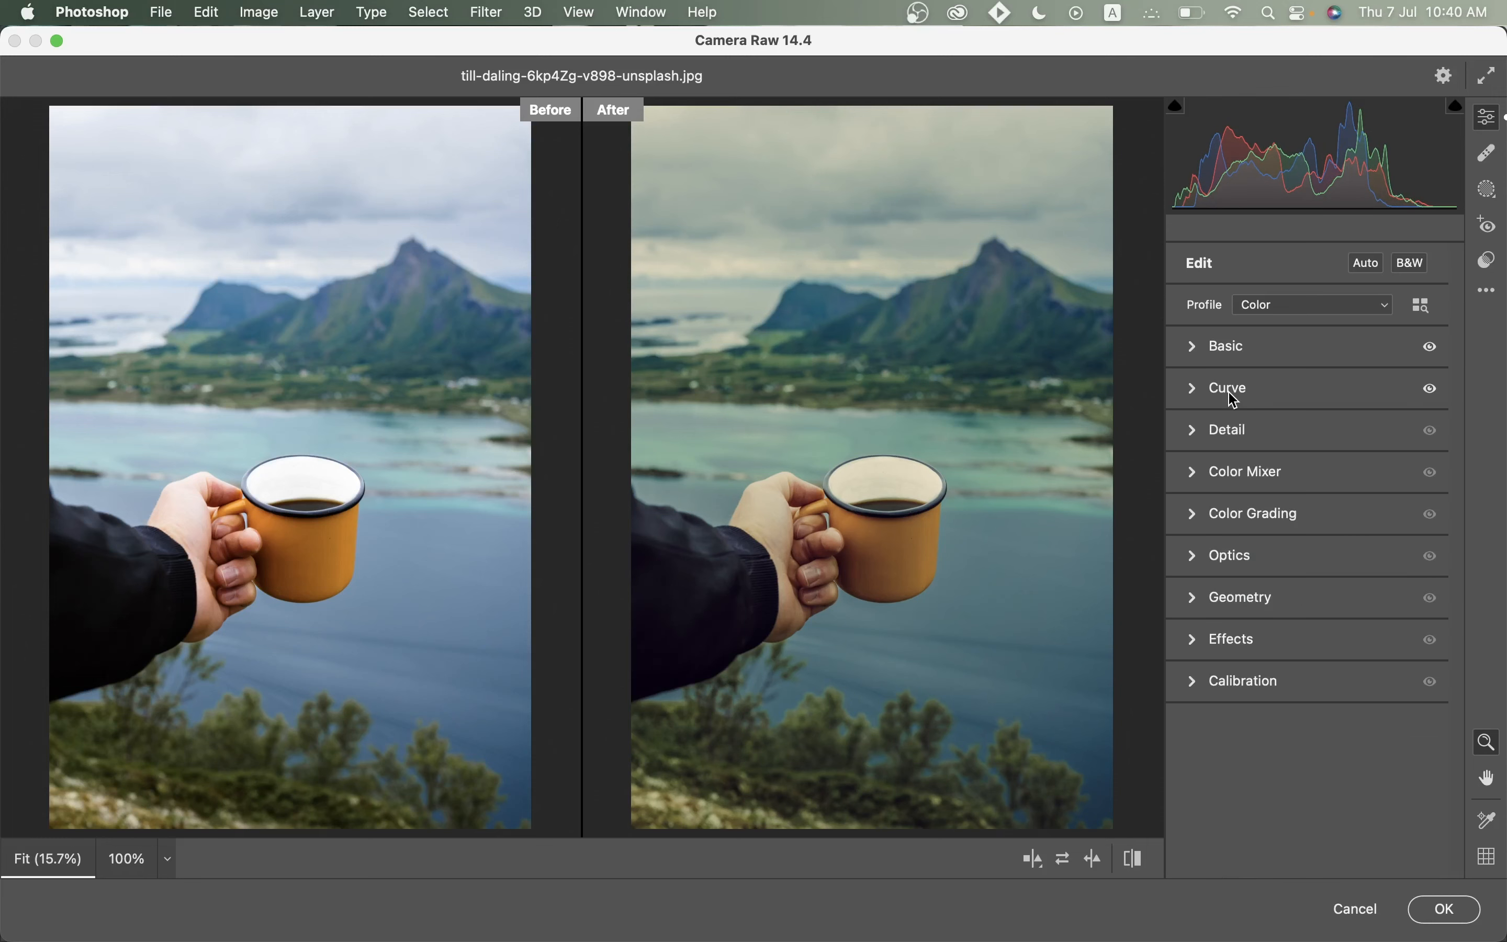
In the Color Mixer hue controls, set Yellows +46, Aquas +100 and Blues -20, with Greens at 0.
click(1235, 480)
click(1200, 541)
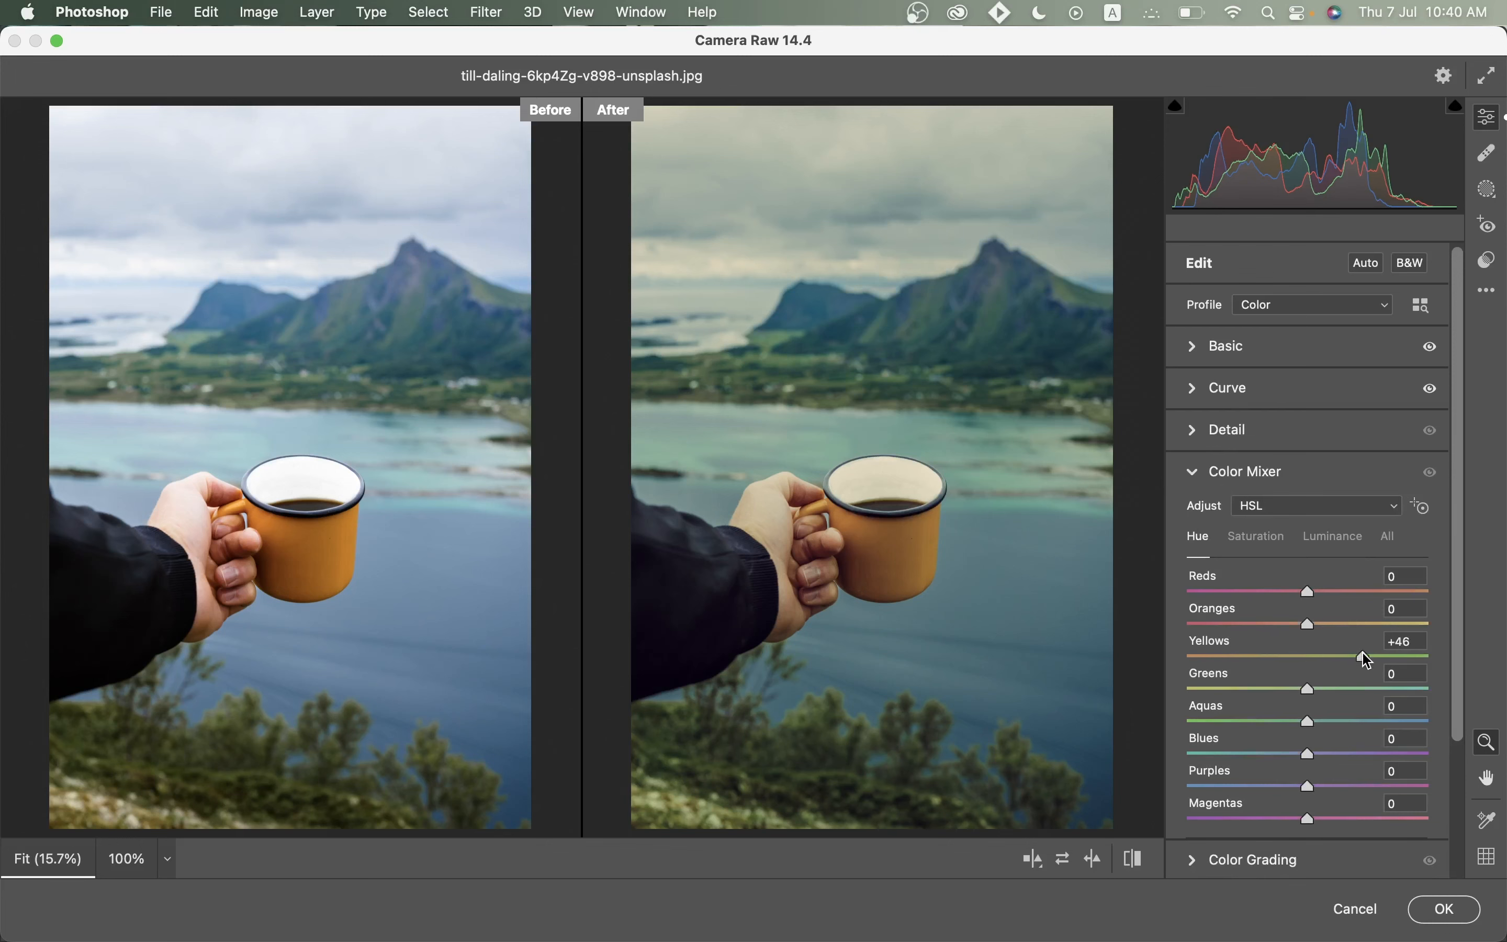
drag(1346, 687, 1477, 690)
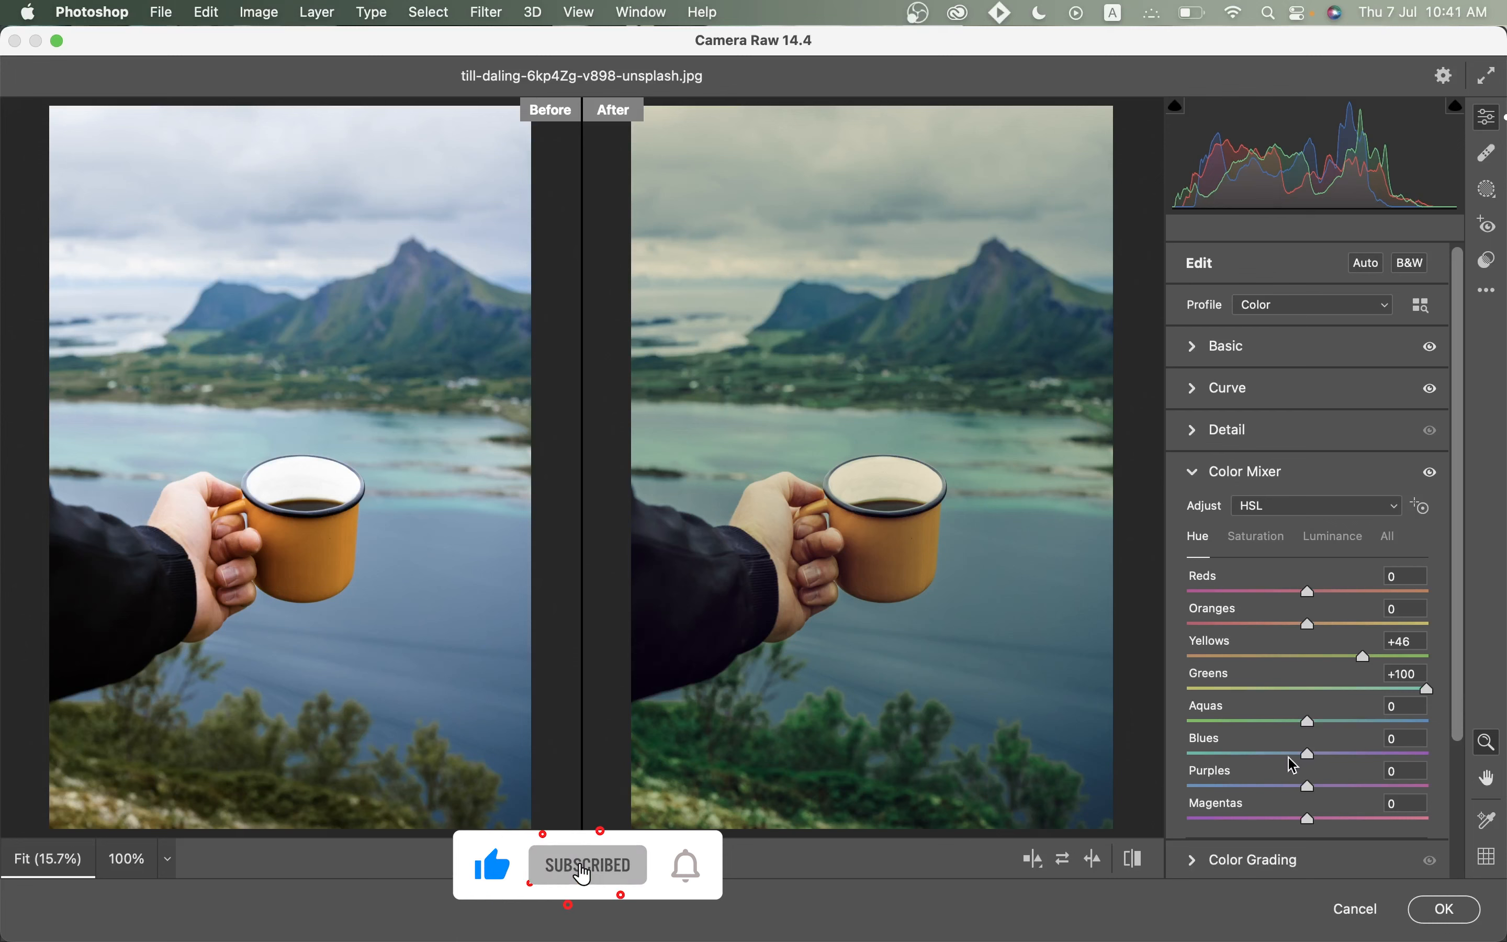
double_click(1426, 689)
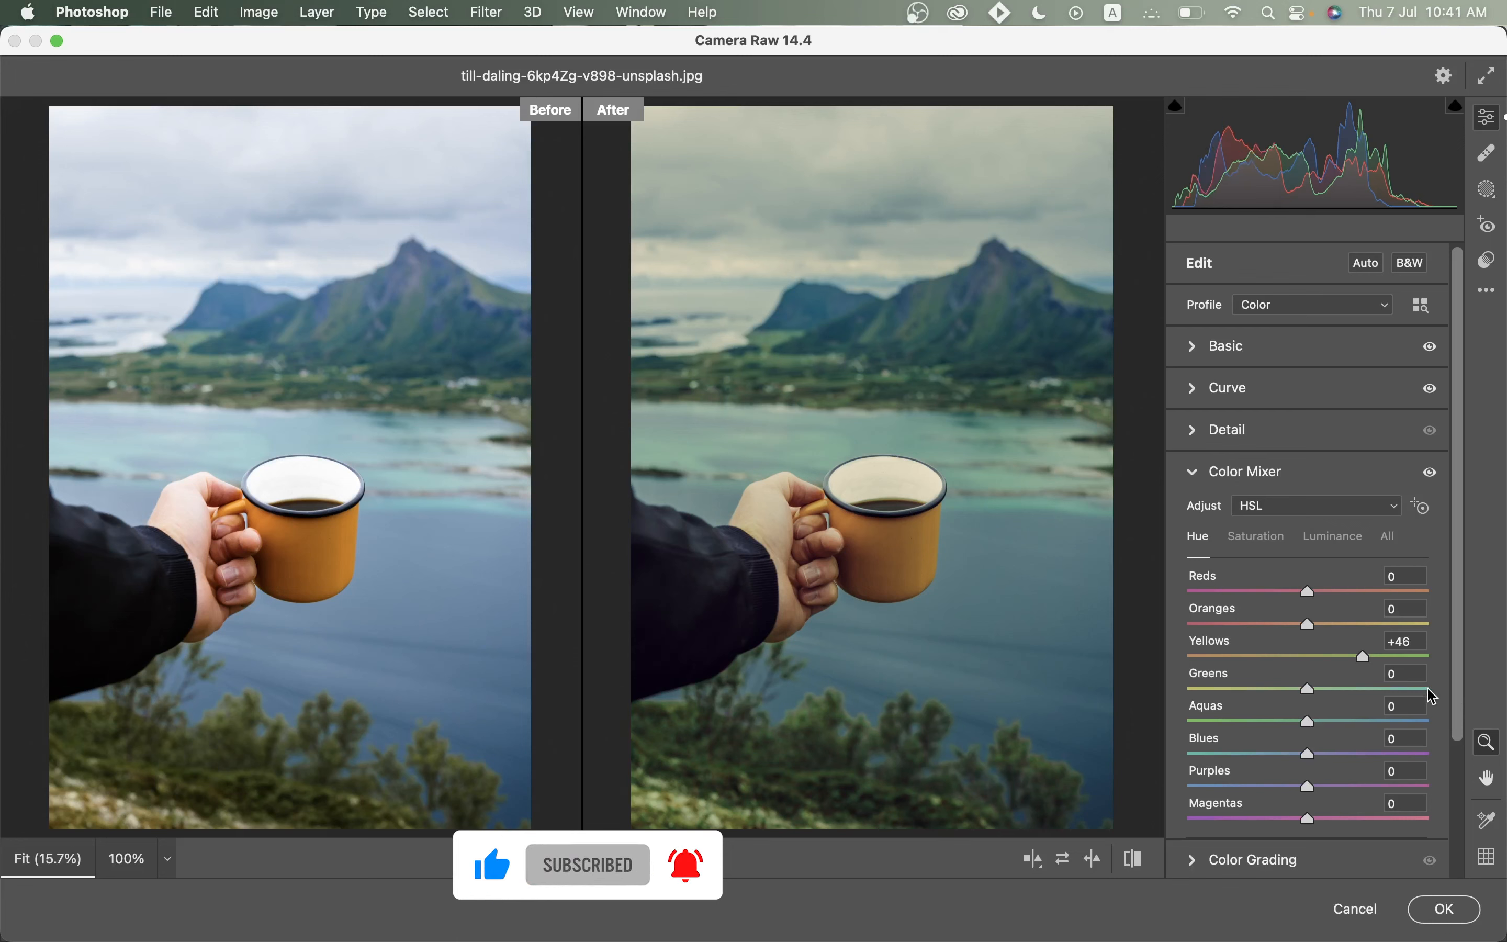
drag(1307, 721, 1465, 722)
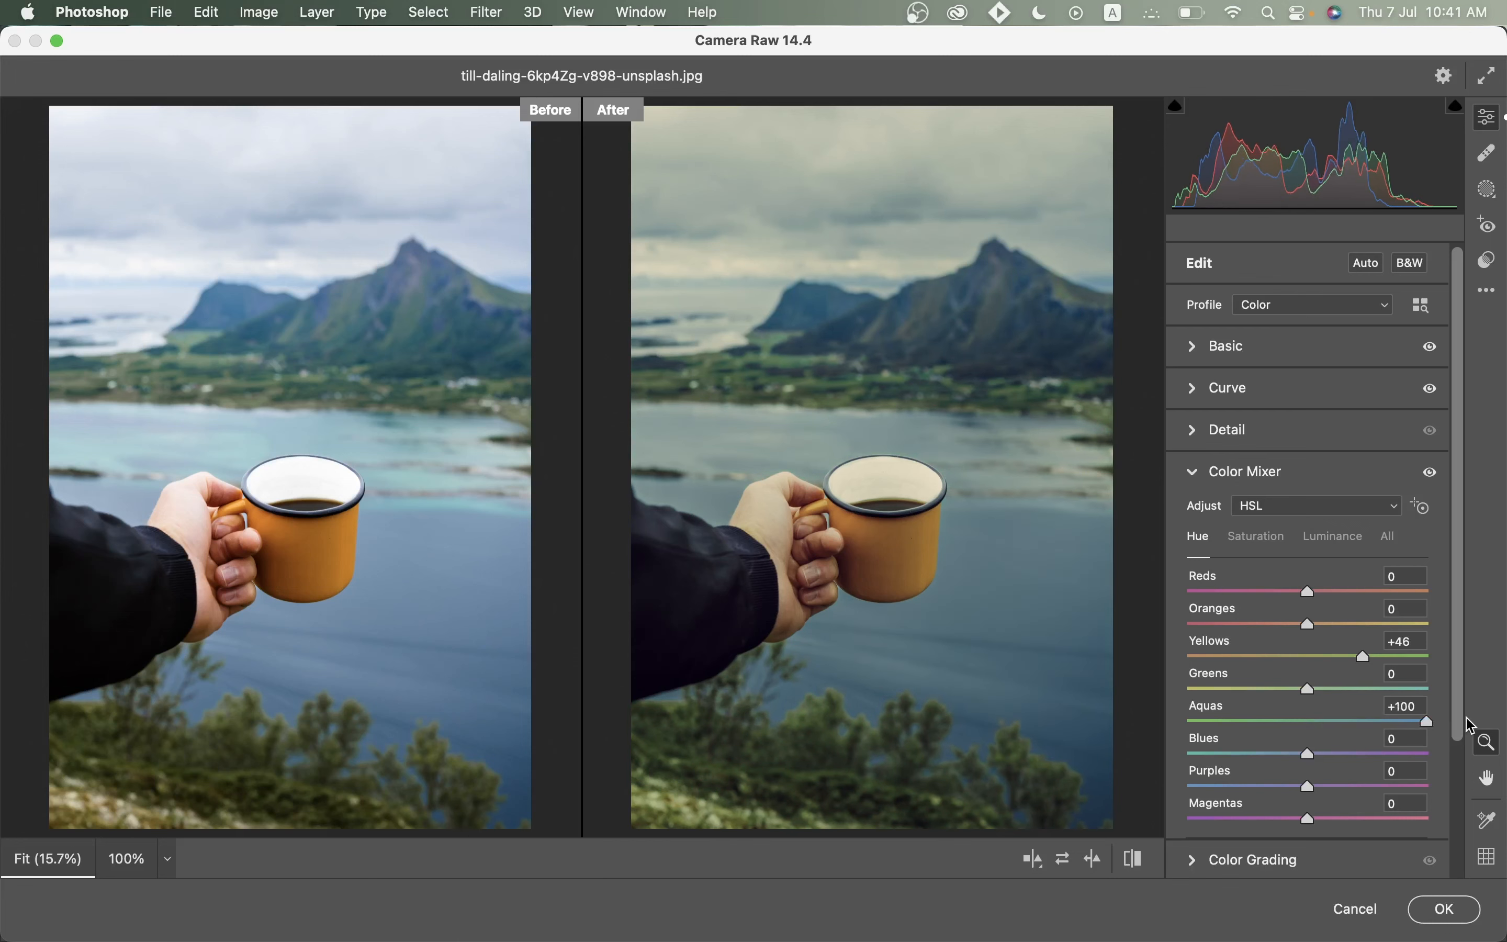
click(1287, 756)
drag(1286, 756, 1284, 755)
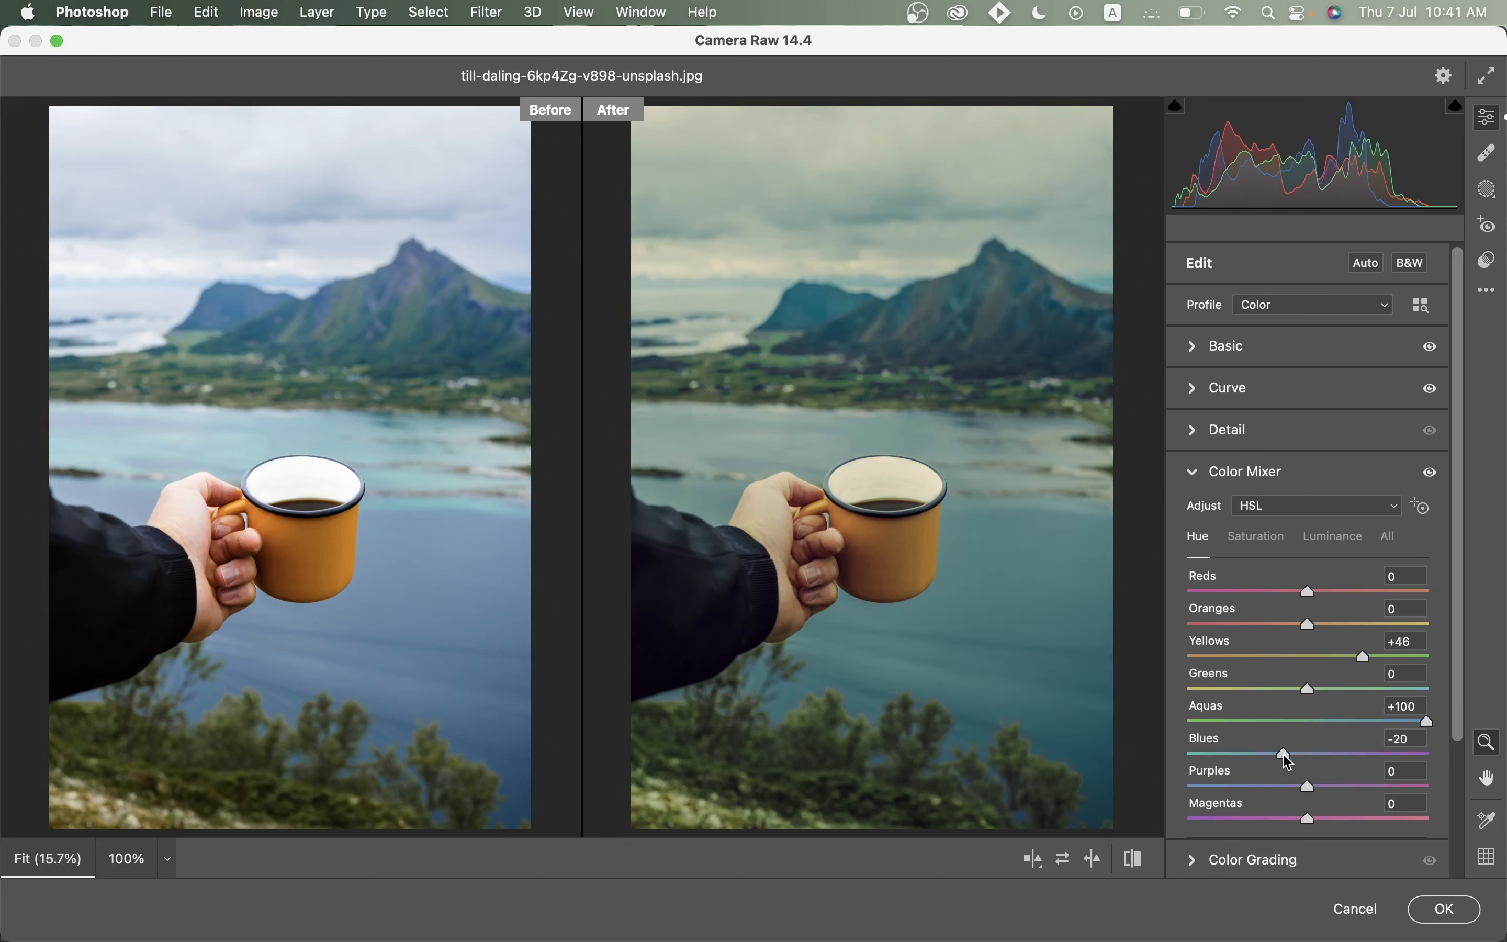
Set saturation to Reds +27, Oranges +21, Yellows +15, Aquas -100 and Blues -21.
click(1254, 542)
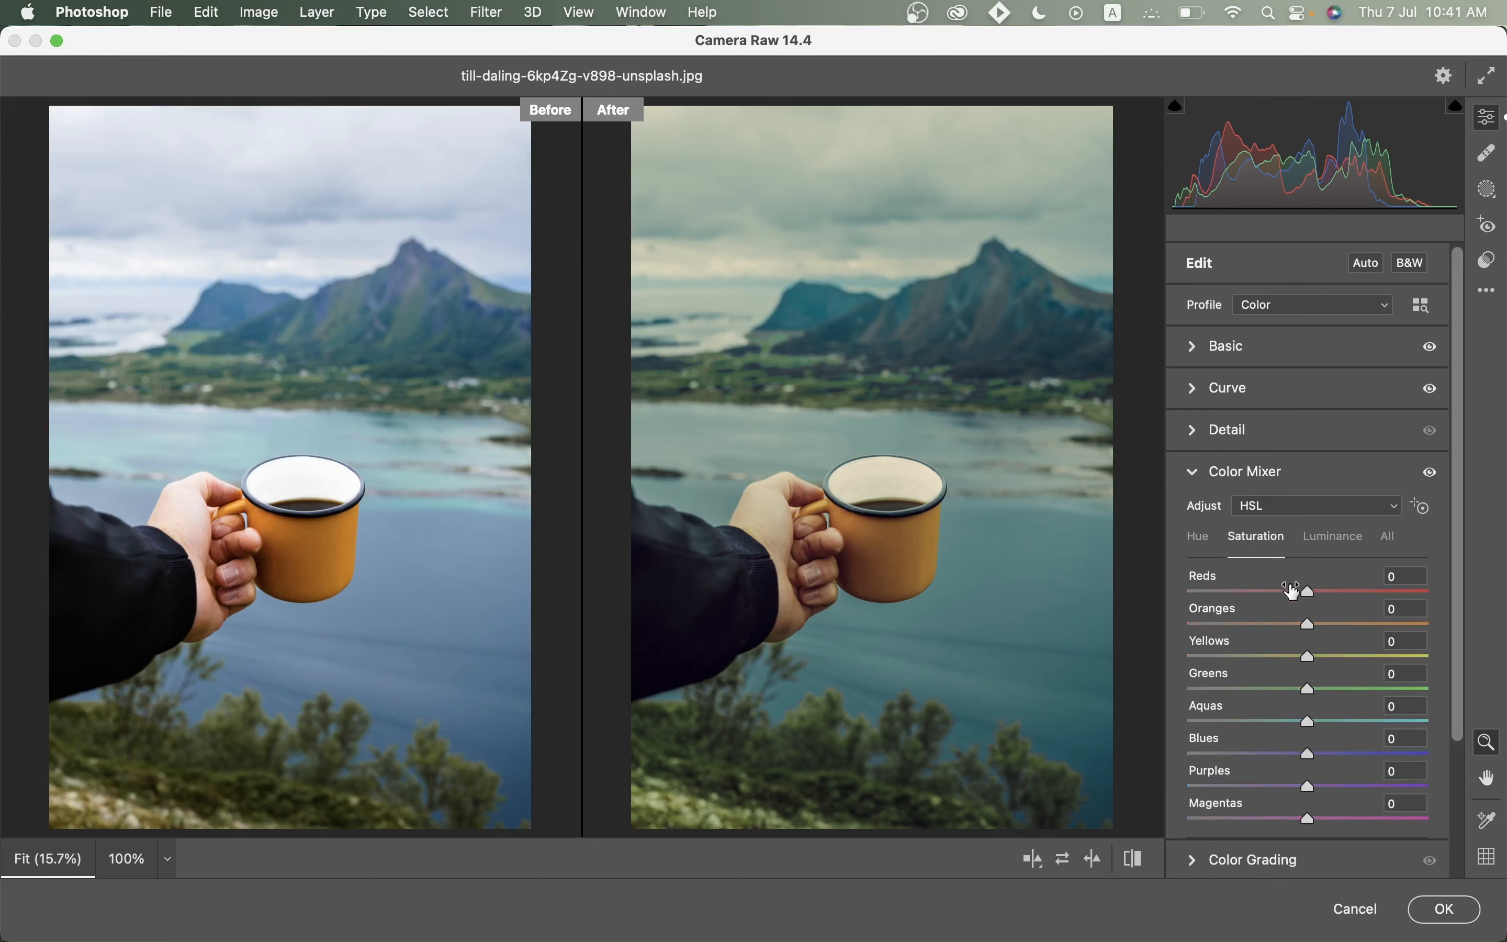
drag(1325, 589, 1324, 657)
click(1327, 657)
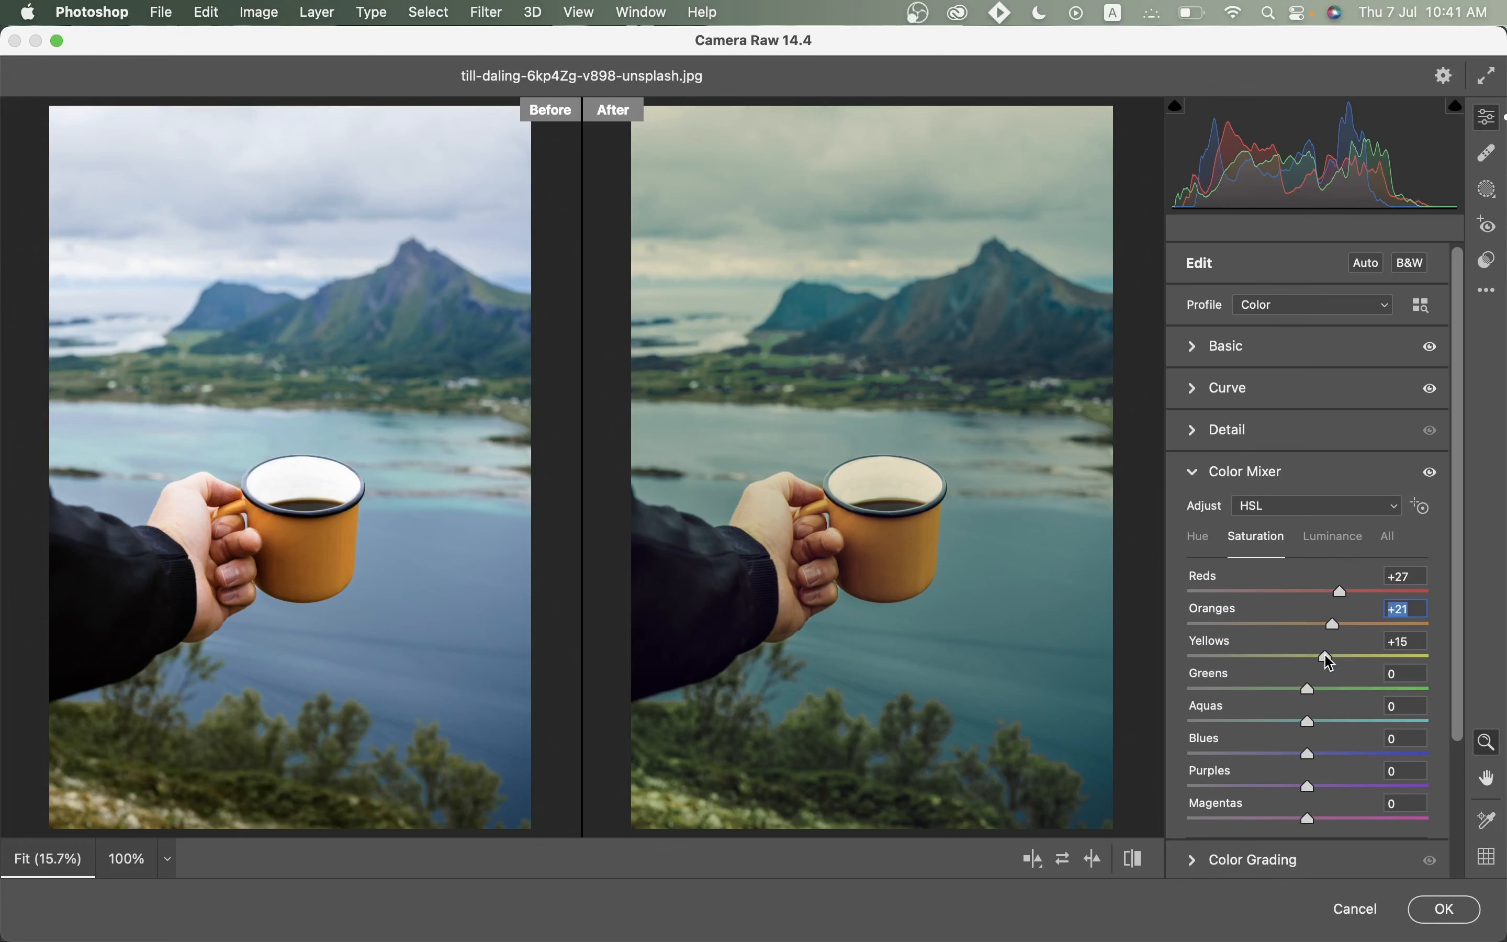
drag(1278, 720, 1140, 738)
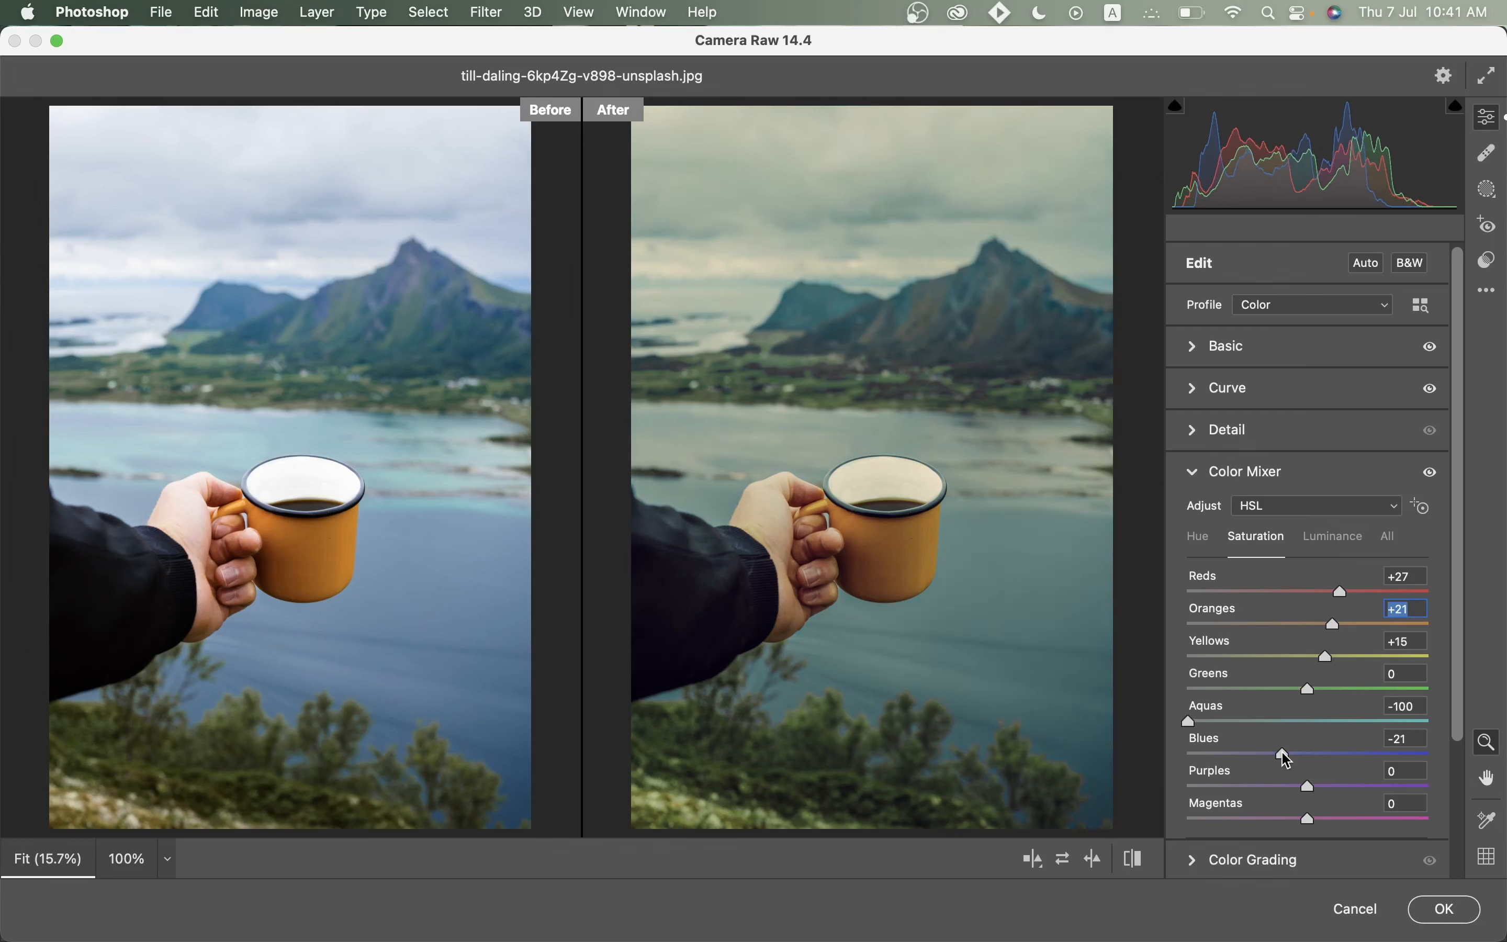
drag(1287, 760, 1279, 758)
Set luminance to Oranges +24, Aquas +25 and Blues +24.
click(1346, 549)
click(1345, 622)
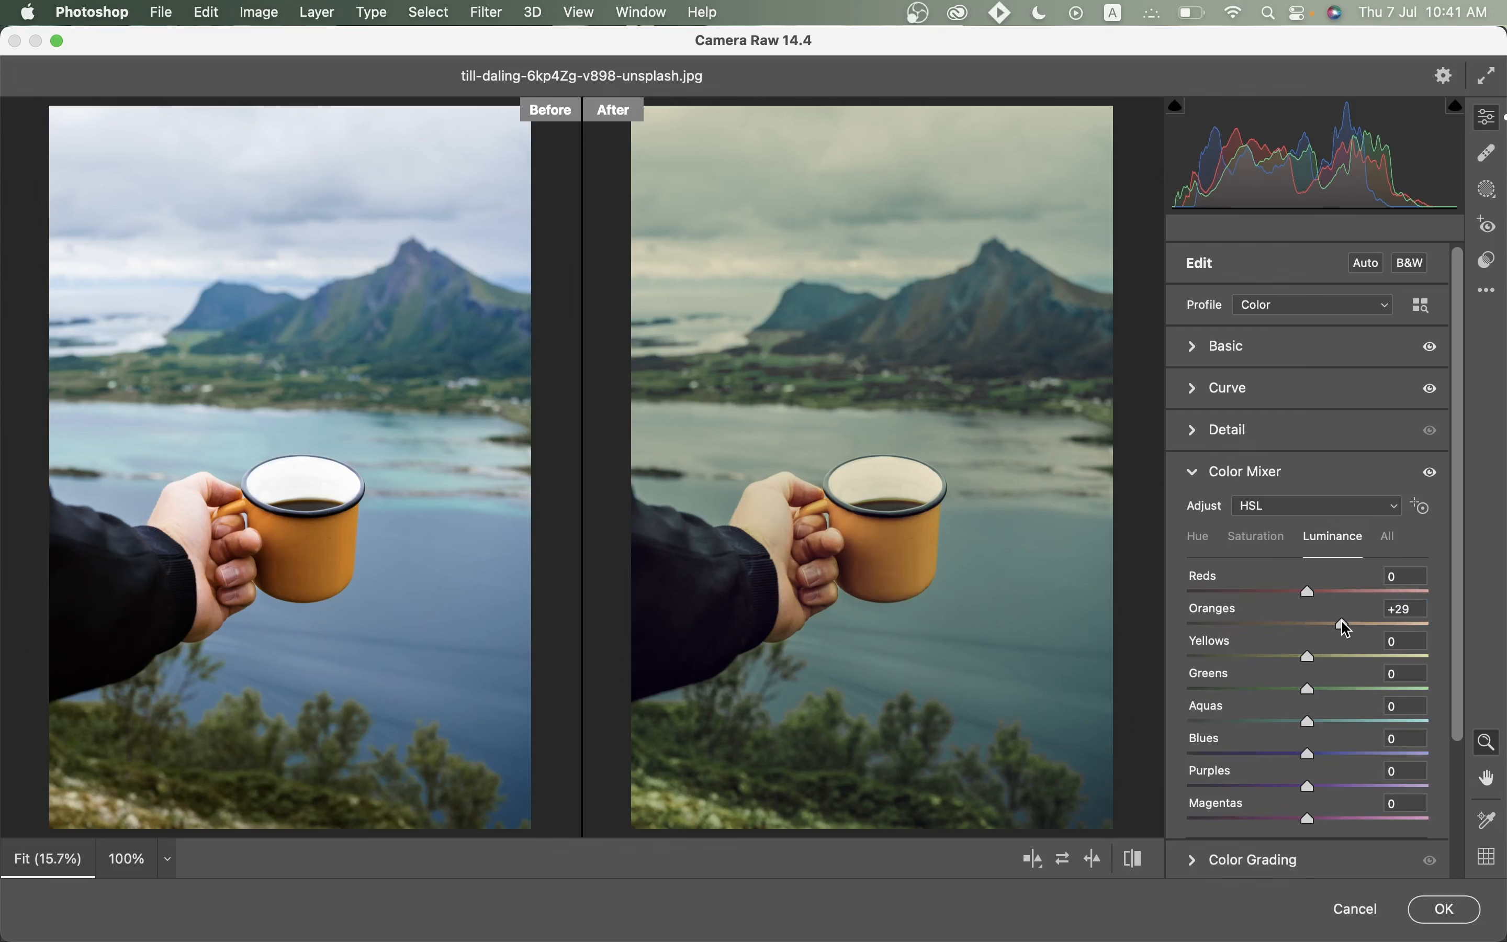
drag(1342, 623, 1335, 621)
drag(1340, 721, 1340, 722)
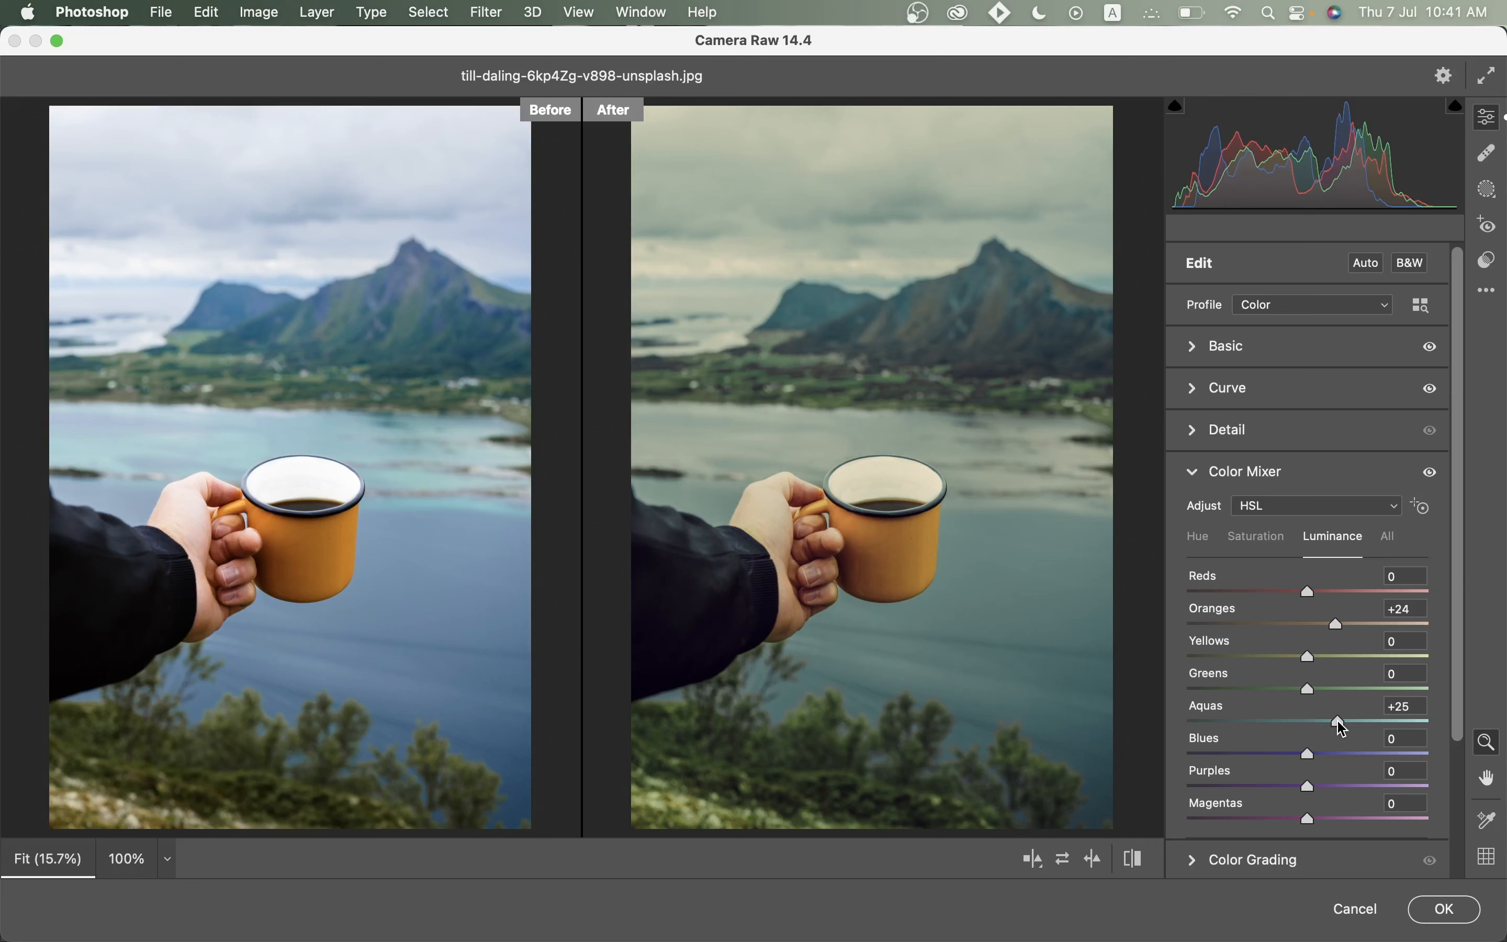
click(1339, 755)
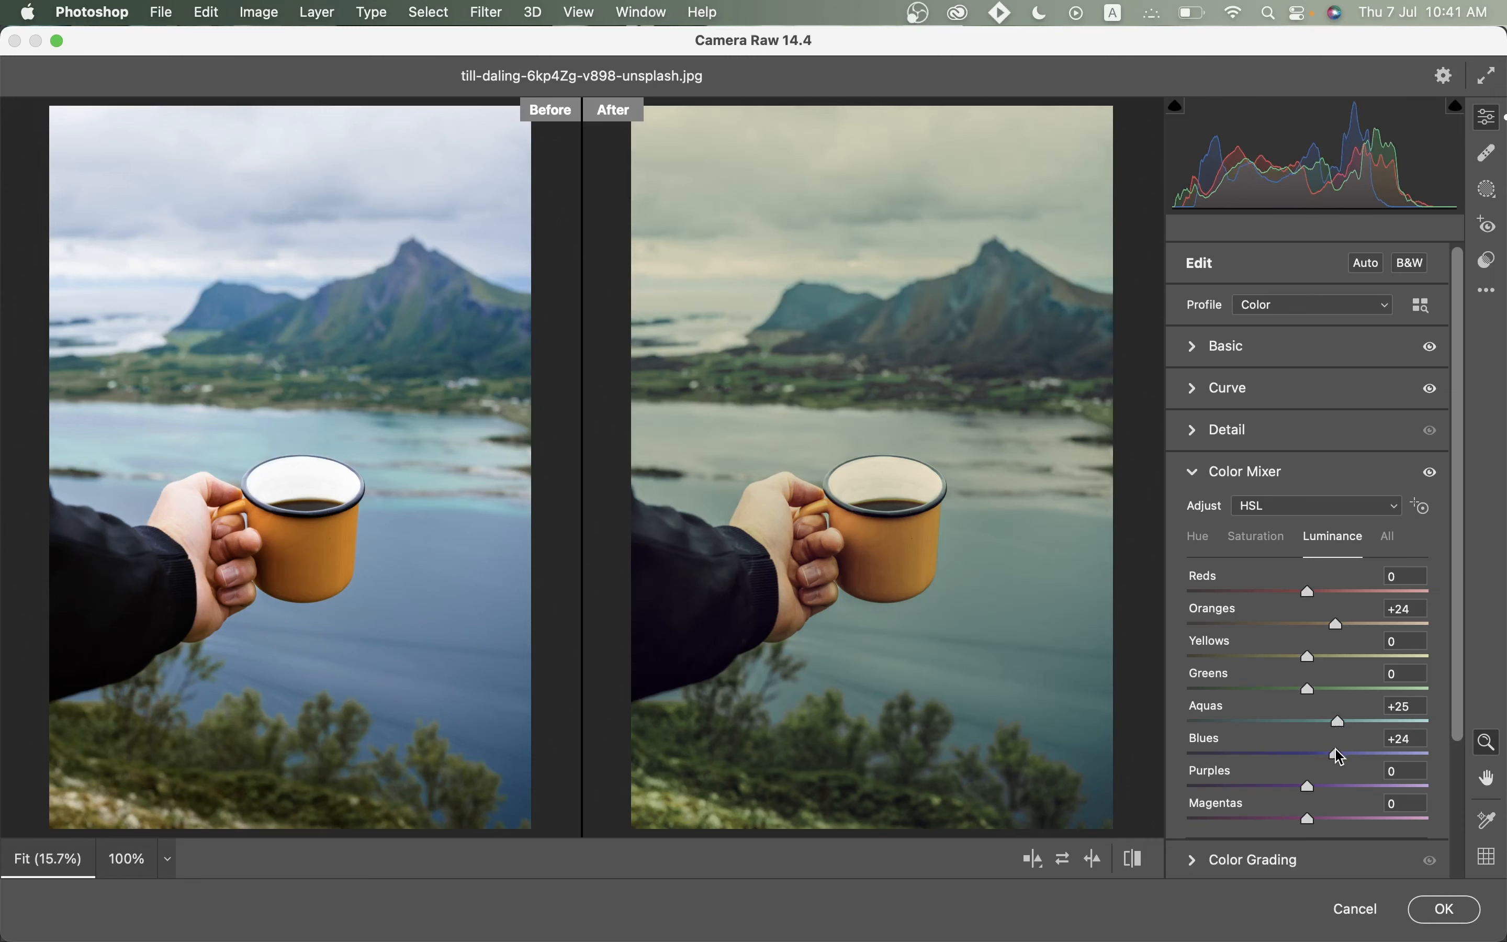
drag(1456, 419, 1445, 574)
Tint the shadows warm orange (hue 39, saturation 17) and set Blending to 100.
click(1288, 701)
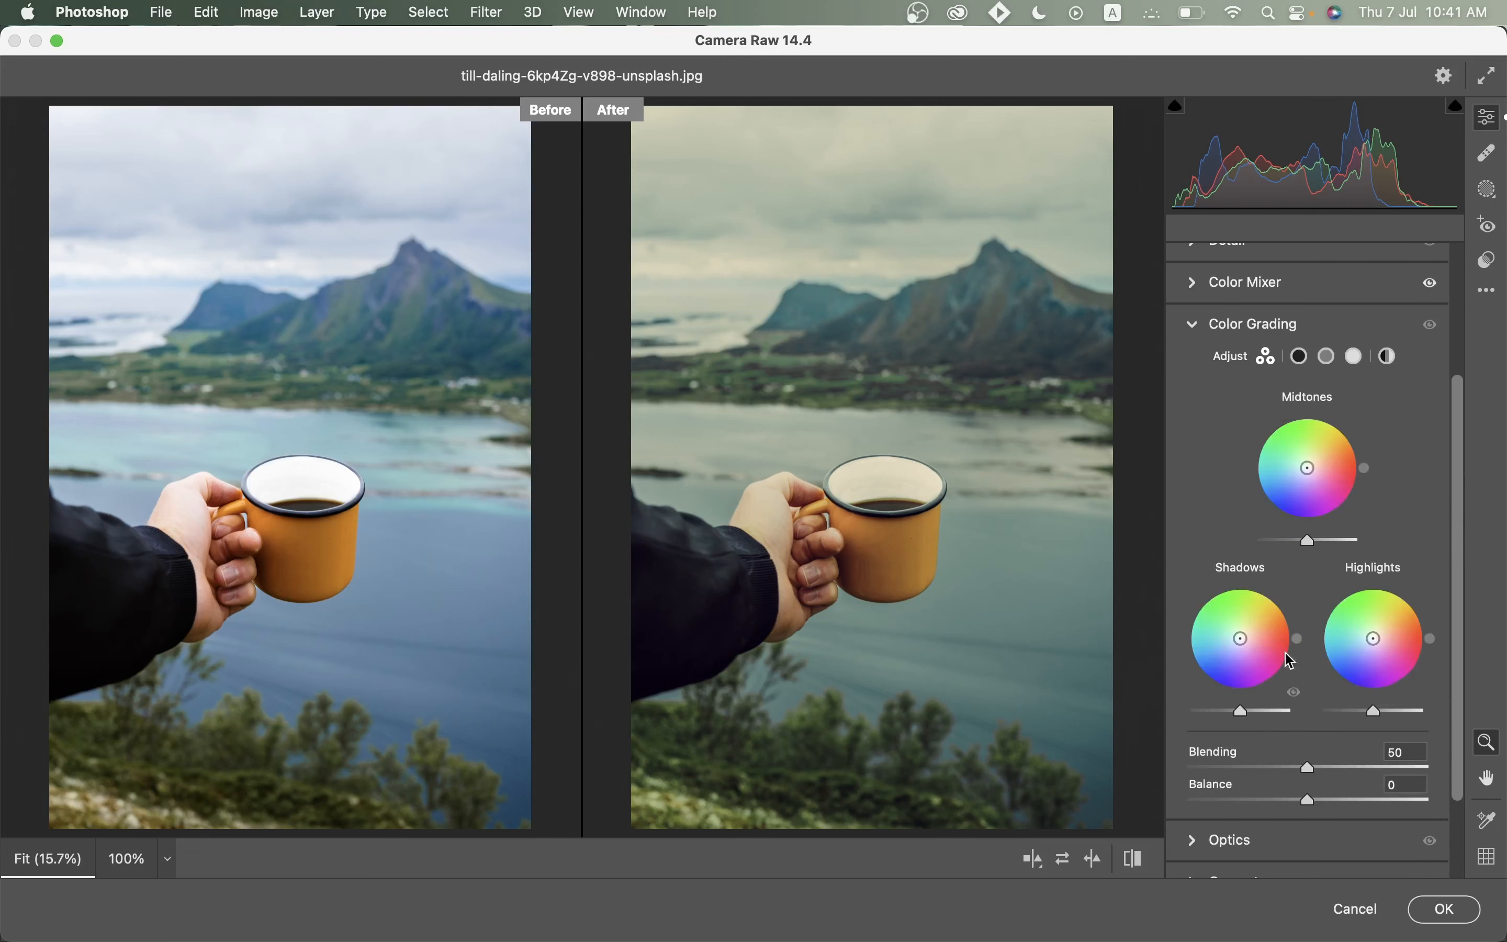
click(1301, 357)
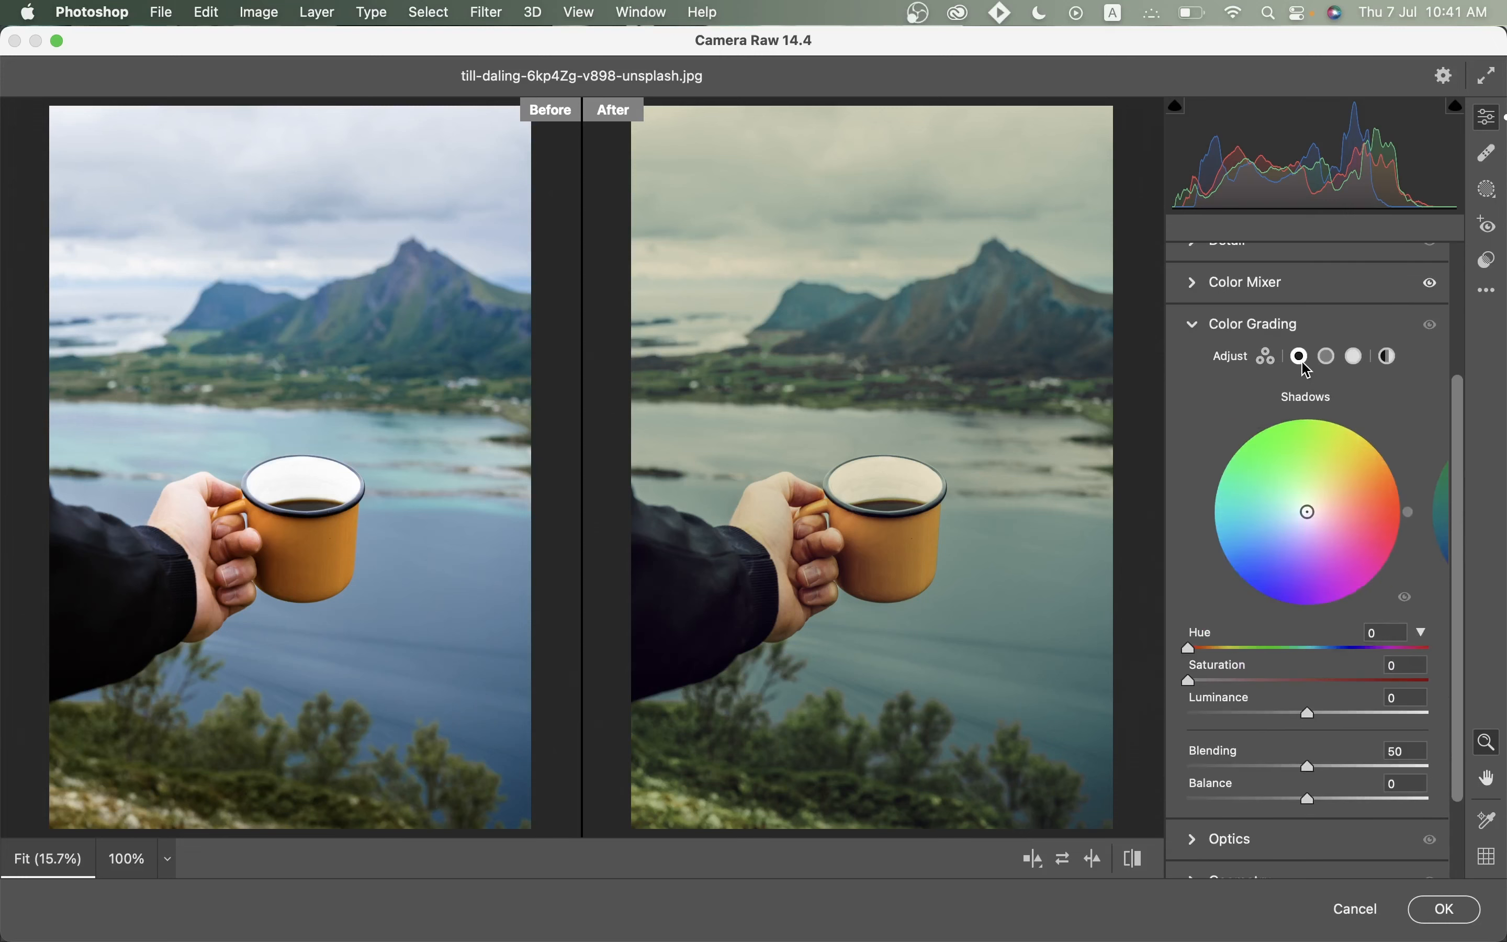
click(1231, 647)
drag(1231, 648, 1234, 685)
drag(1307, 766, 1466, 757)
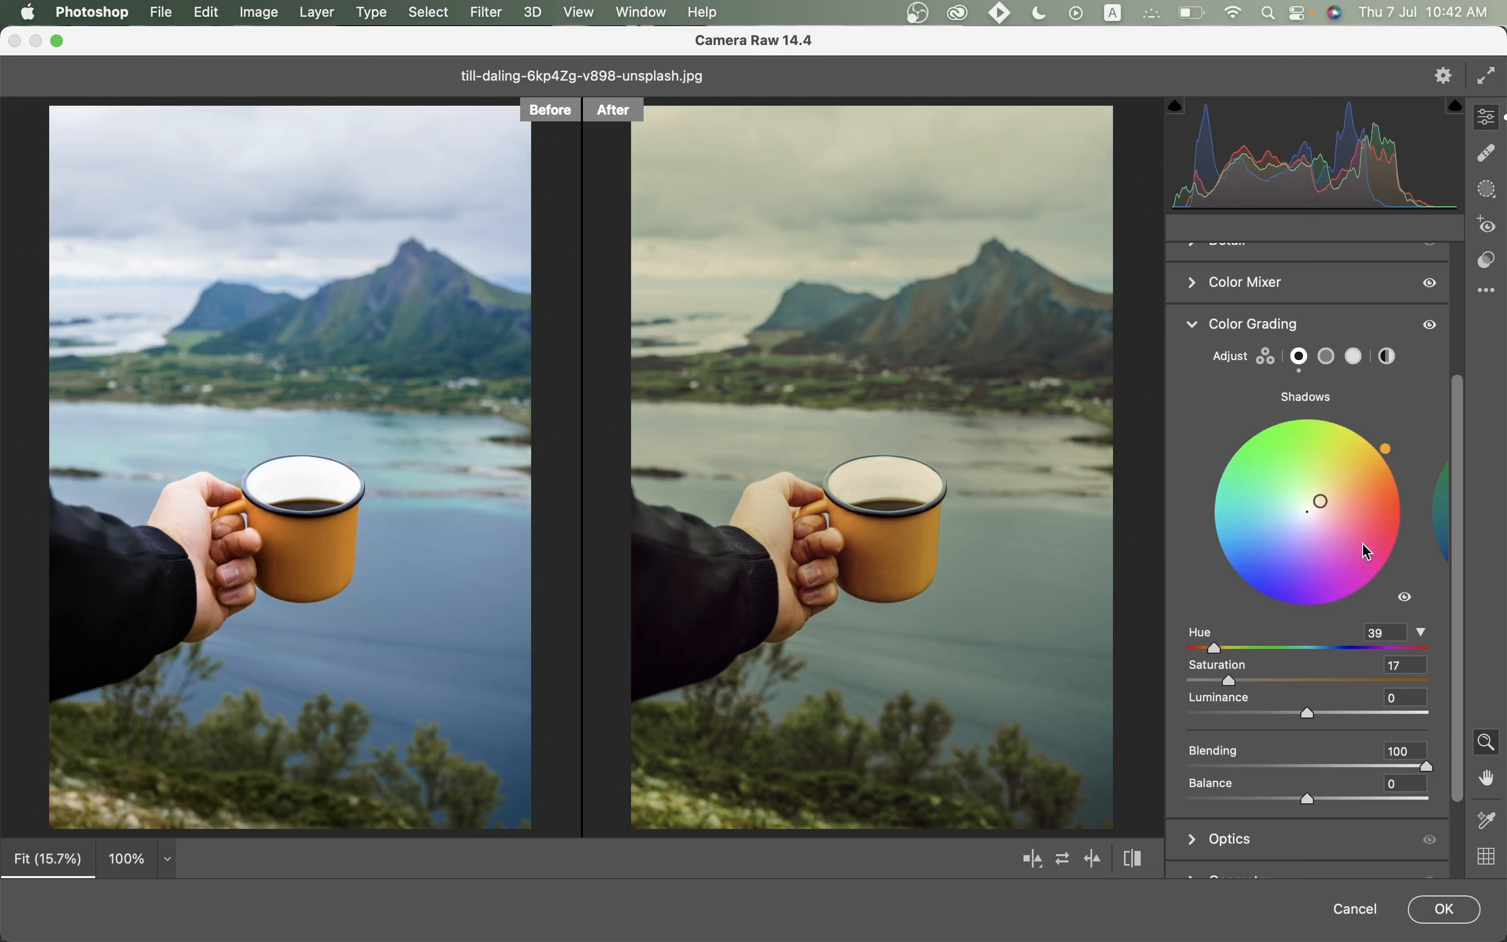
Tint the highlights blue with hue 222 and saturation 38.
click(1356, 357)
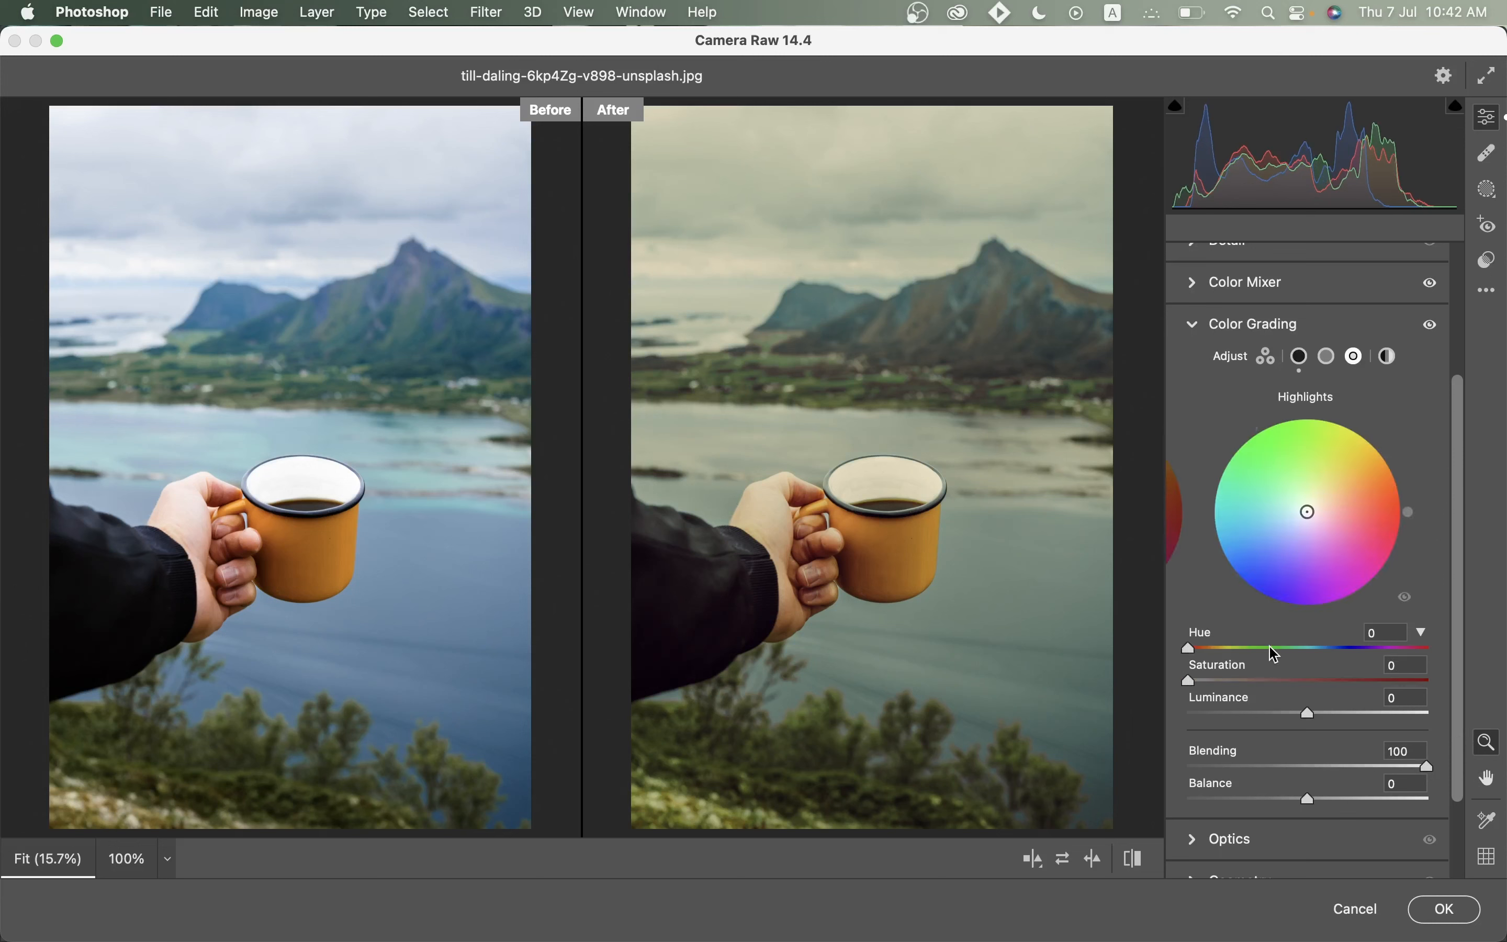
click(1272, 649)
mouse_move(1271, 649)
mouse_down()
mouse_move(1340, 649)
mouse_move(1275, 681)
mouse_up()
click(1271, 680)
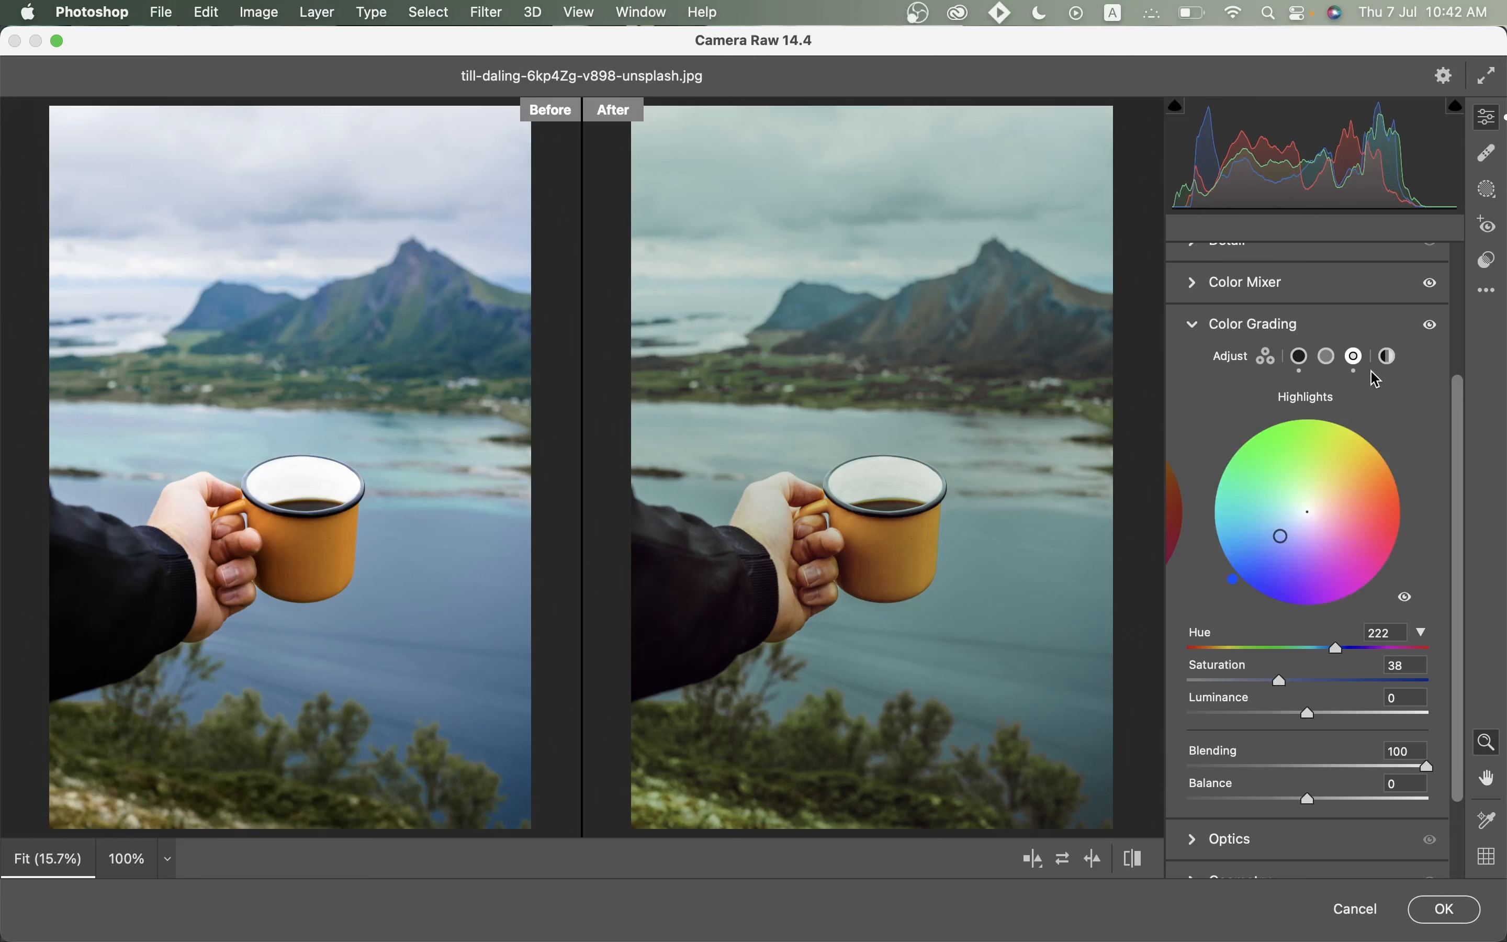
click(1278, 328)
click(1255, 683)
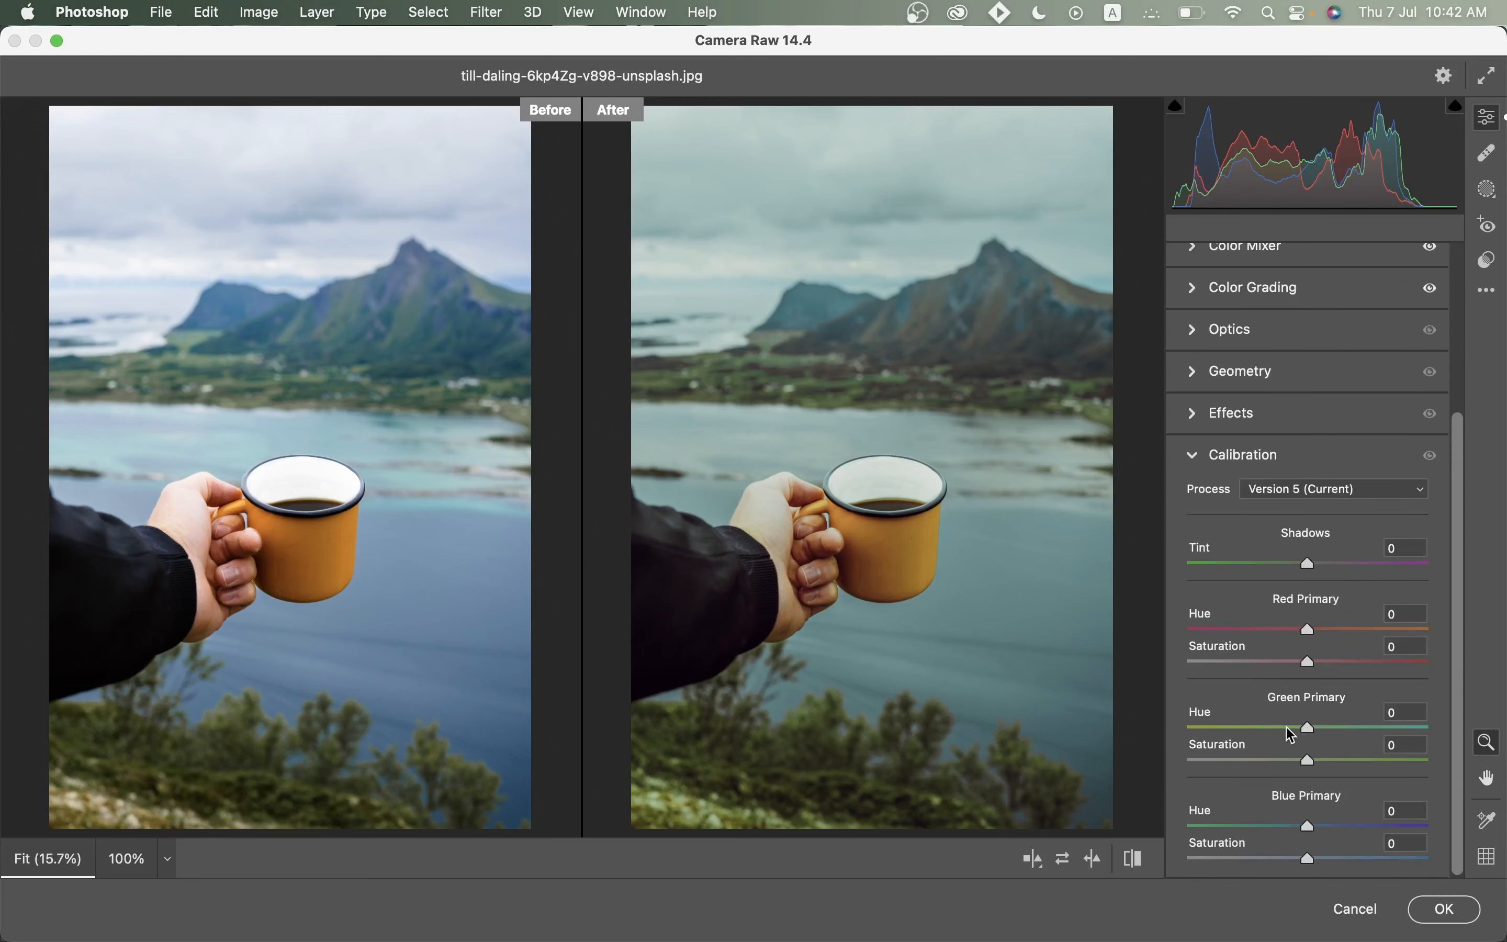
In Calibration, set Green Primary hue -100, saturation -77 and Blue Primary hue -100, saturation +55.
drag(1307, 727, 1159, 737)
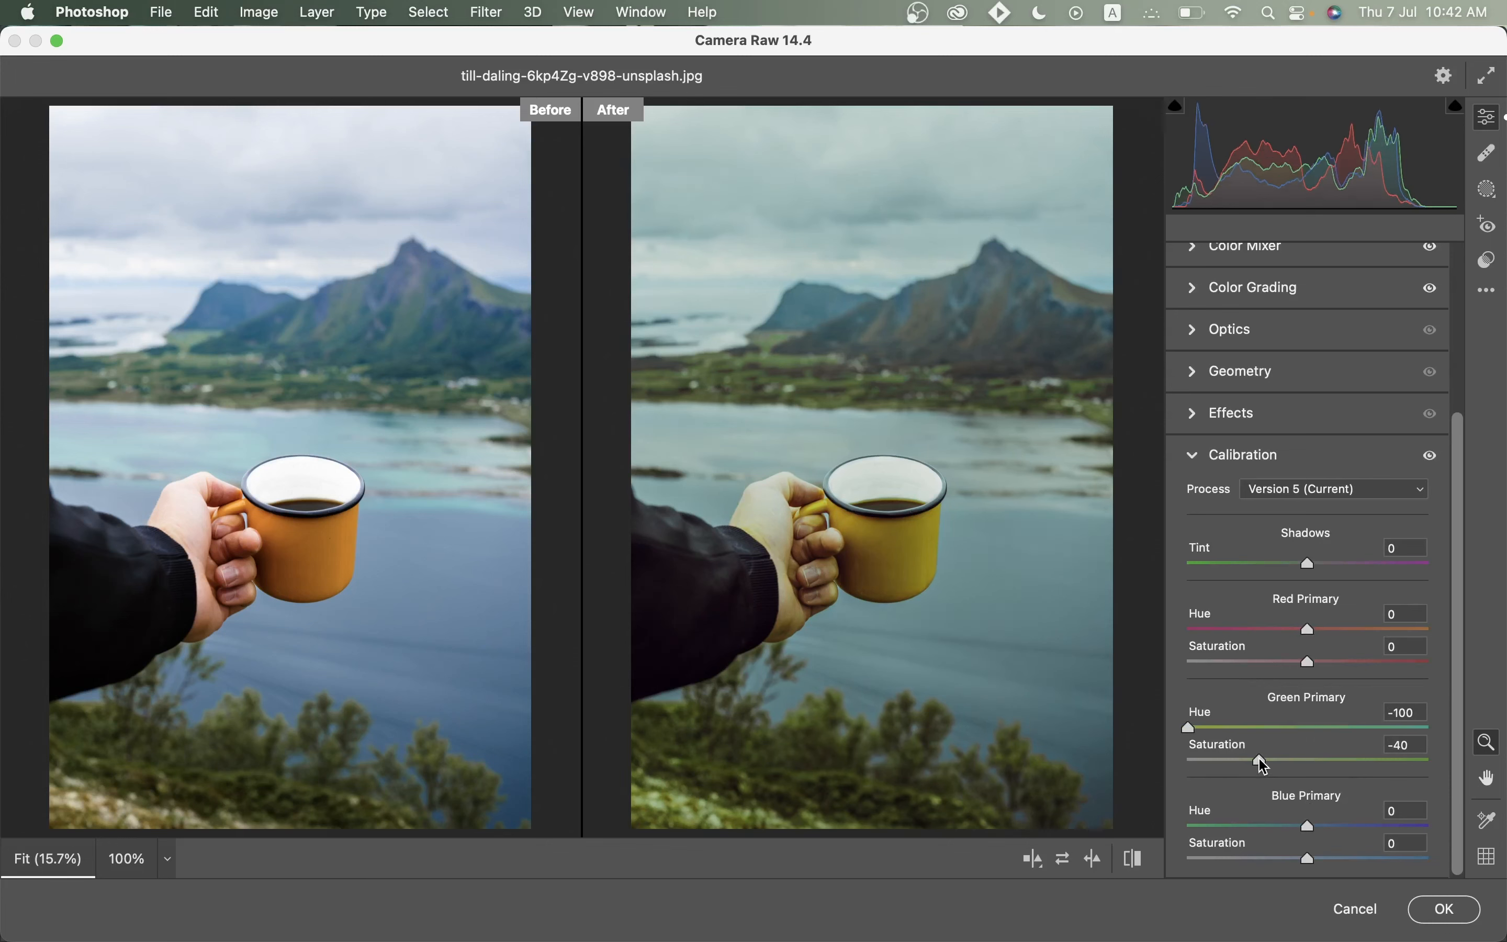
drag(1261, 761, 1219, 766)
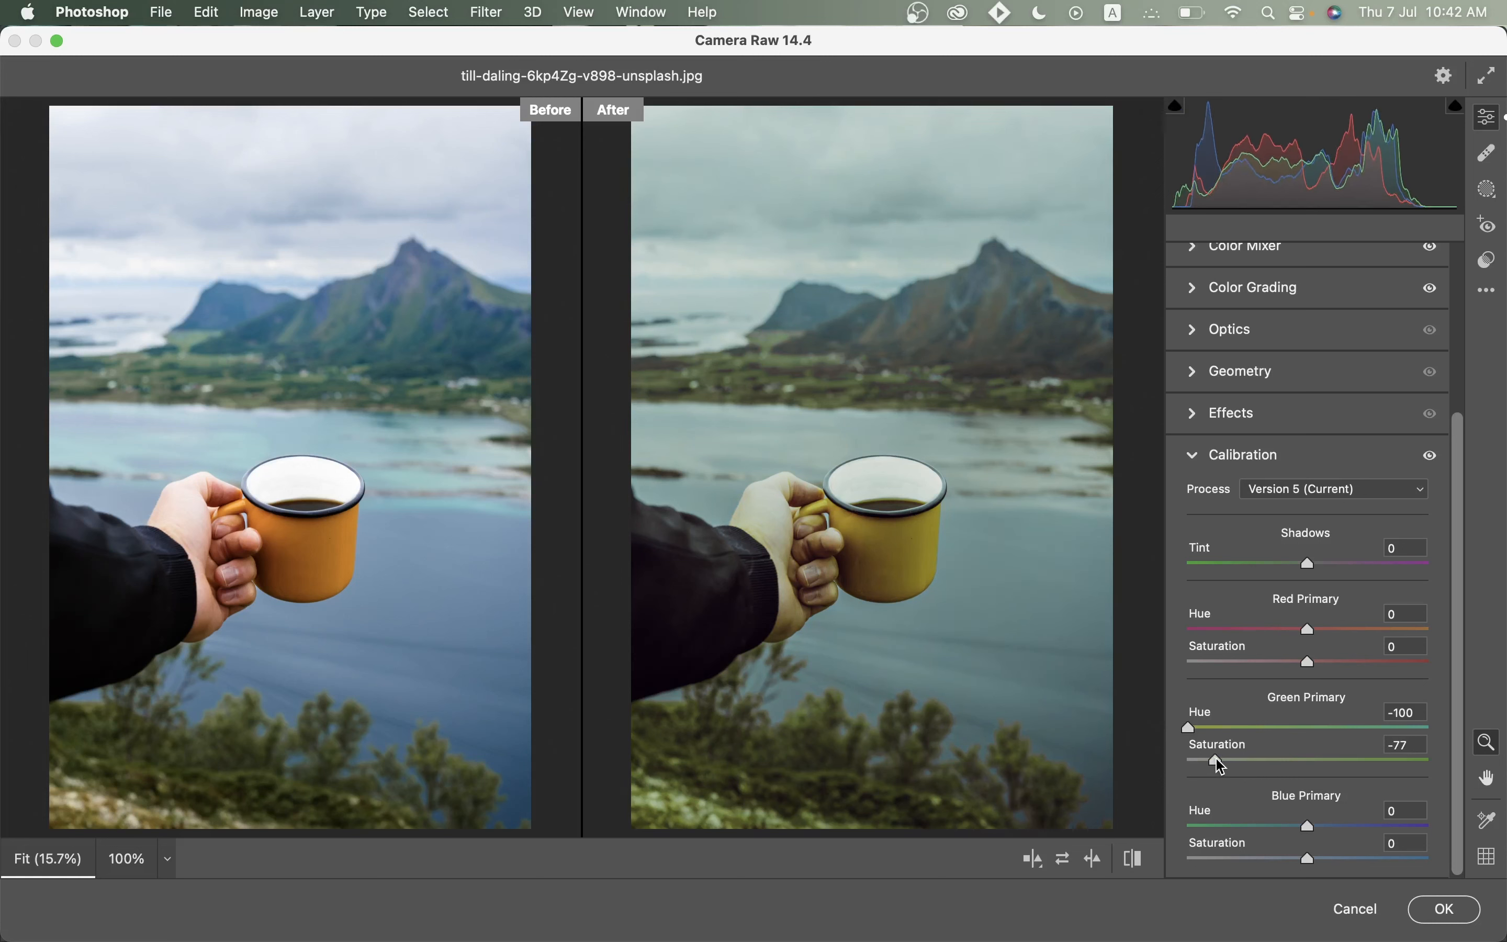
drag(1249, 830, 1186, 827)
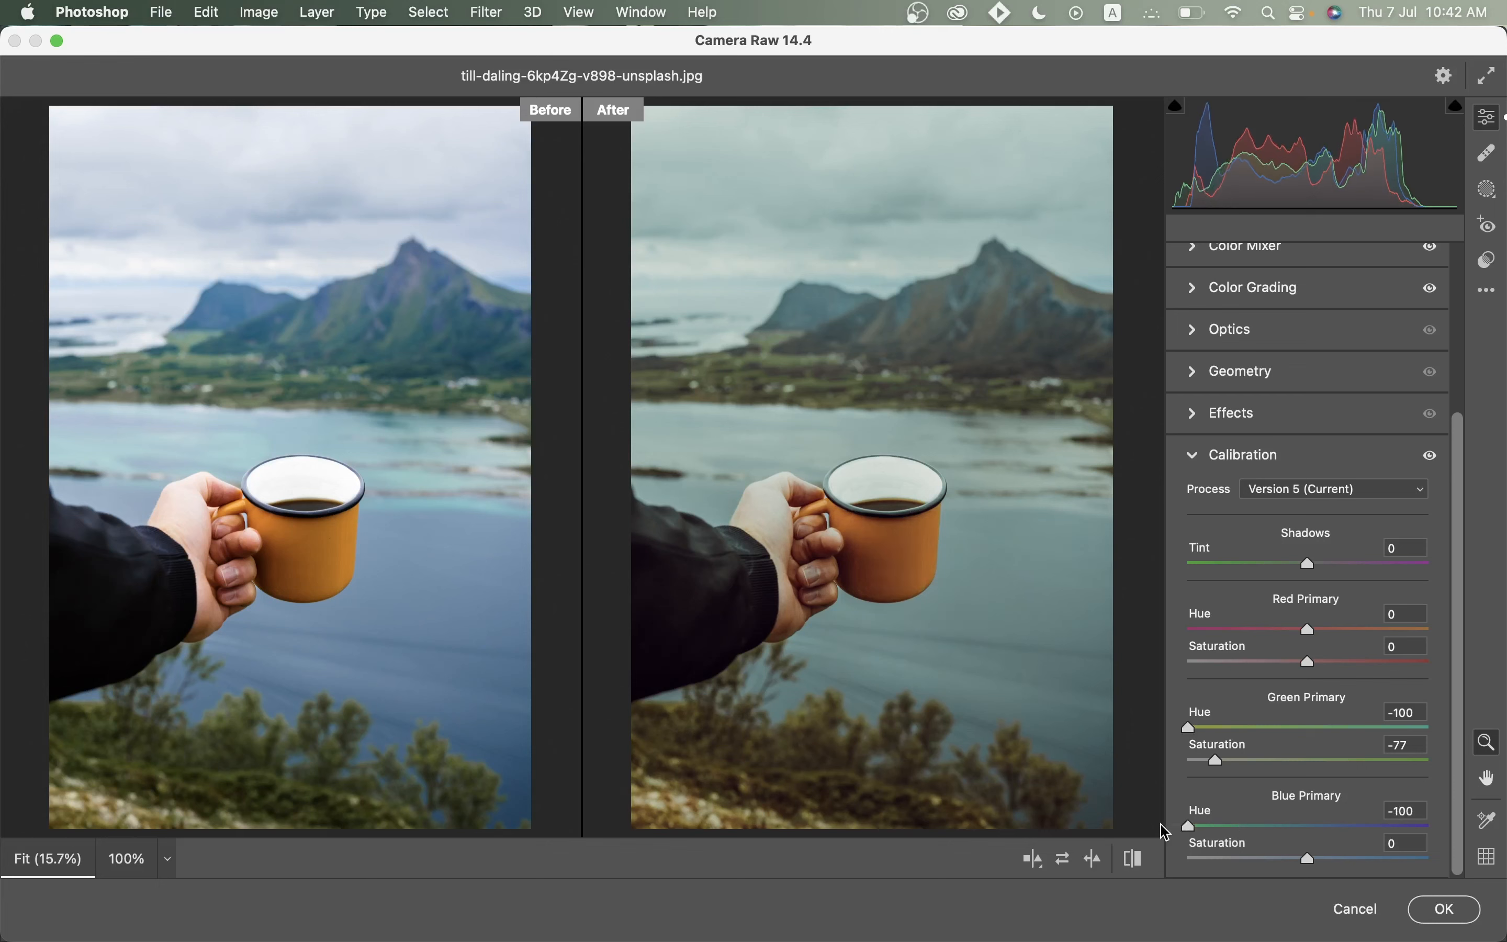
click(1357, 860)
drag(1357, 860, 1376, 859)
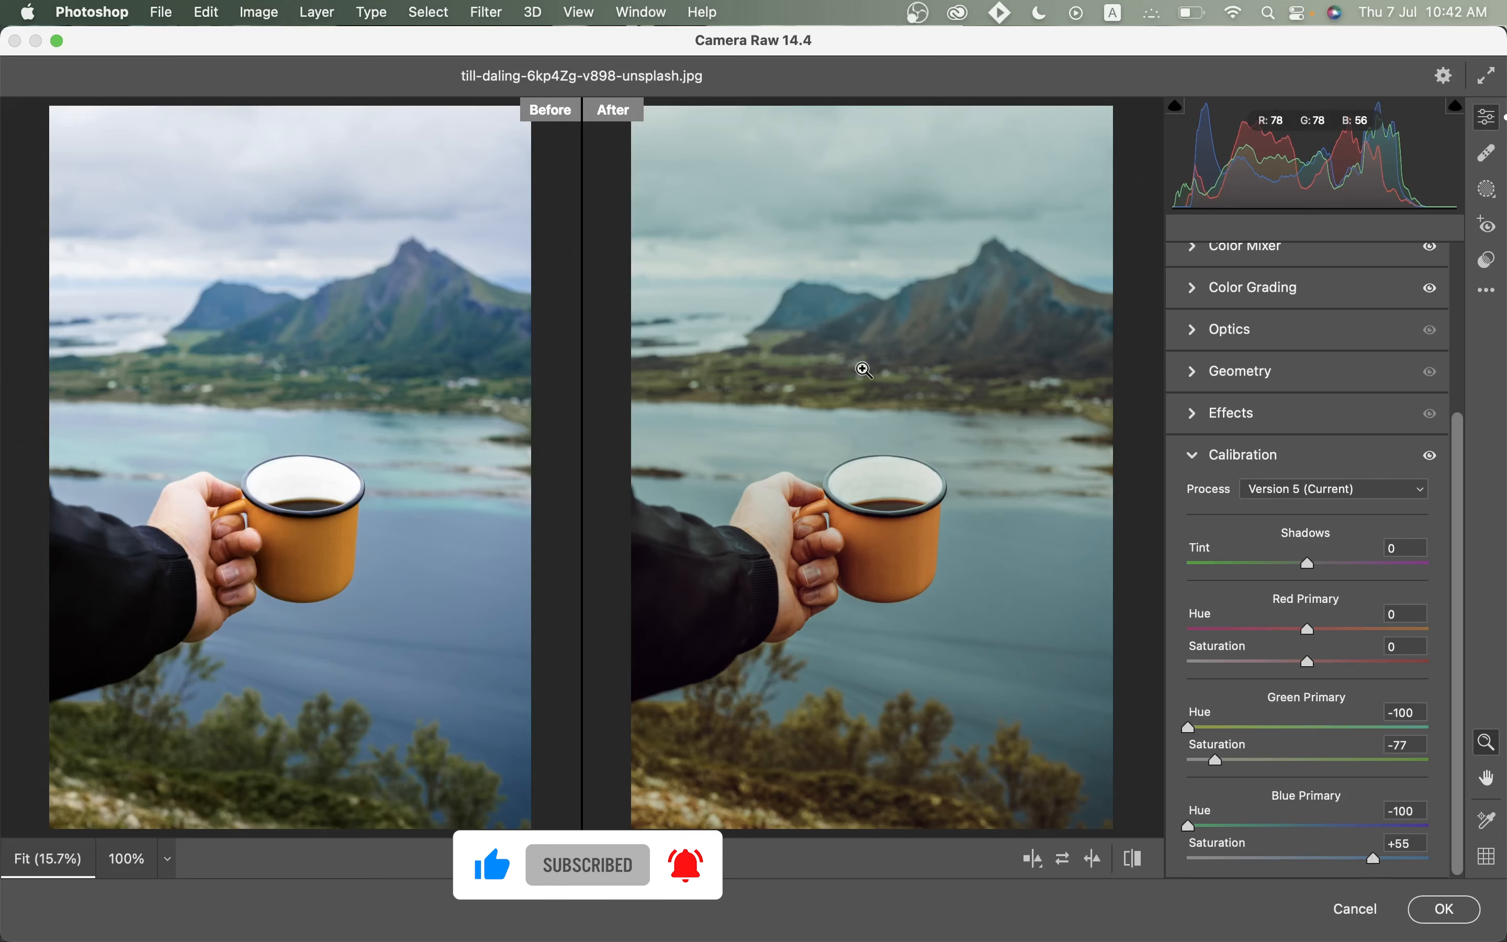
click(1207, 465)
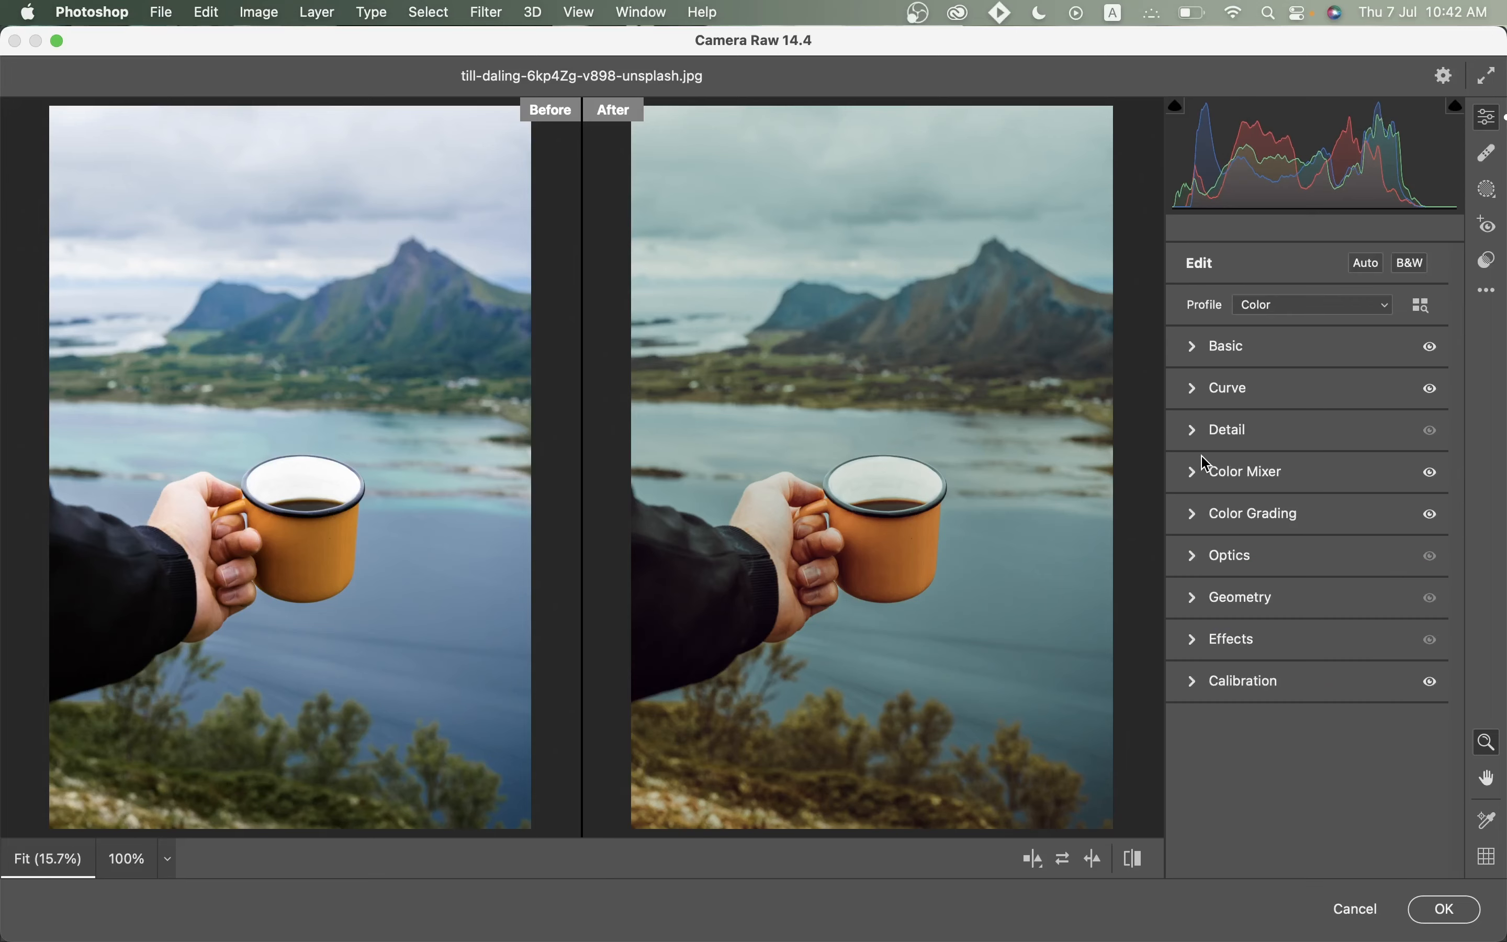
Compare the graded photo against default settings in the split Before/After view.
mouse_move(816, 386)
mouse_down()
mouse_move(877, 421)
mouse_move(790, 380)
mouse_move(806, 387)
mouse_up()
key(q)
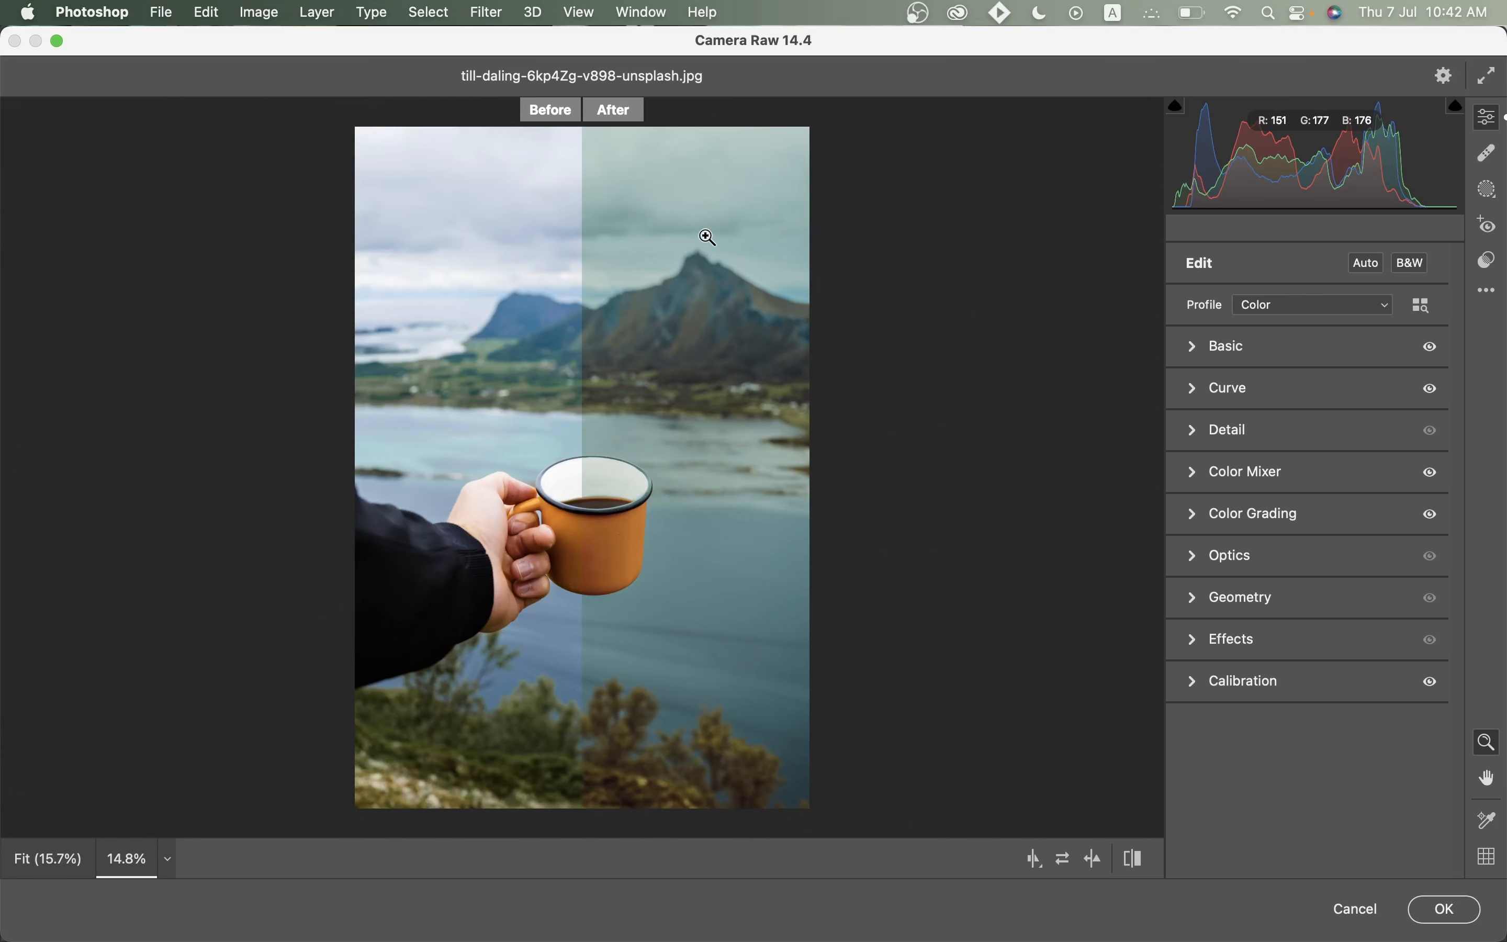
click(1136, 863)
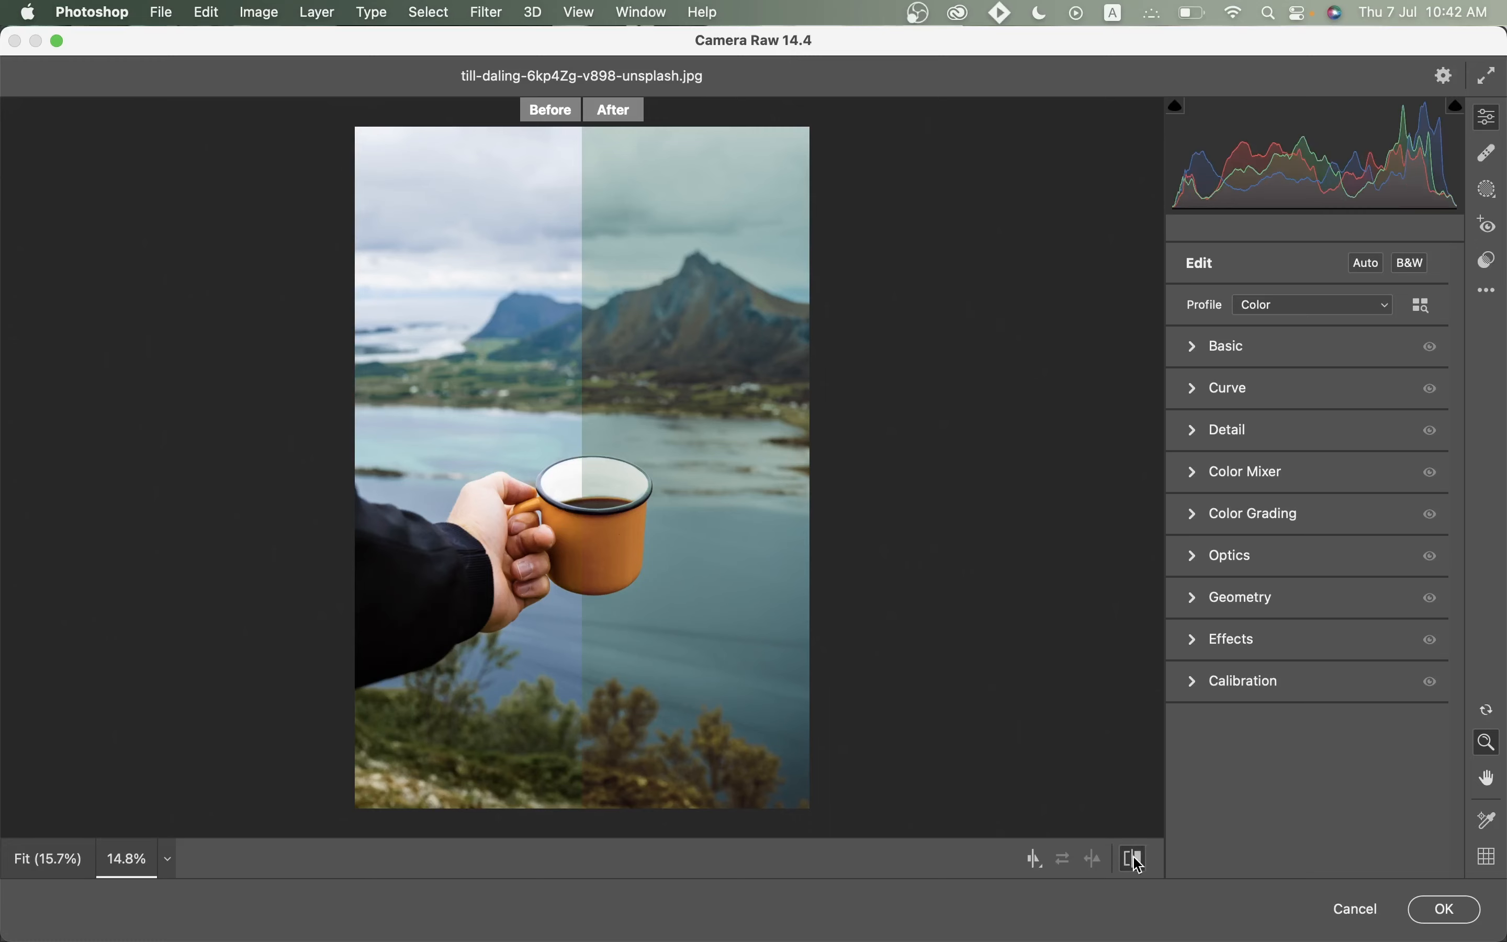
click(1137, 862)
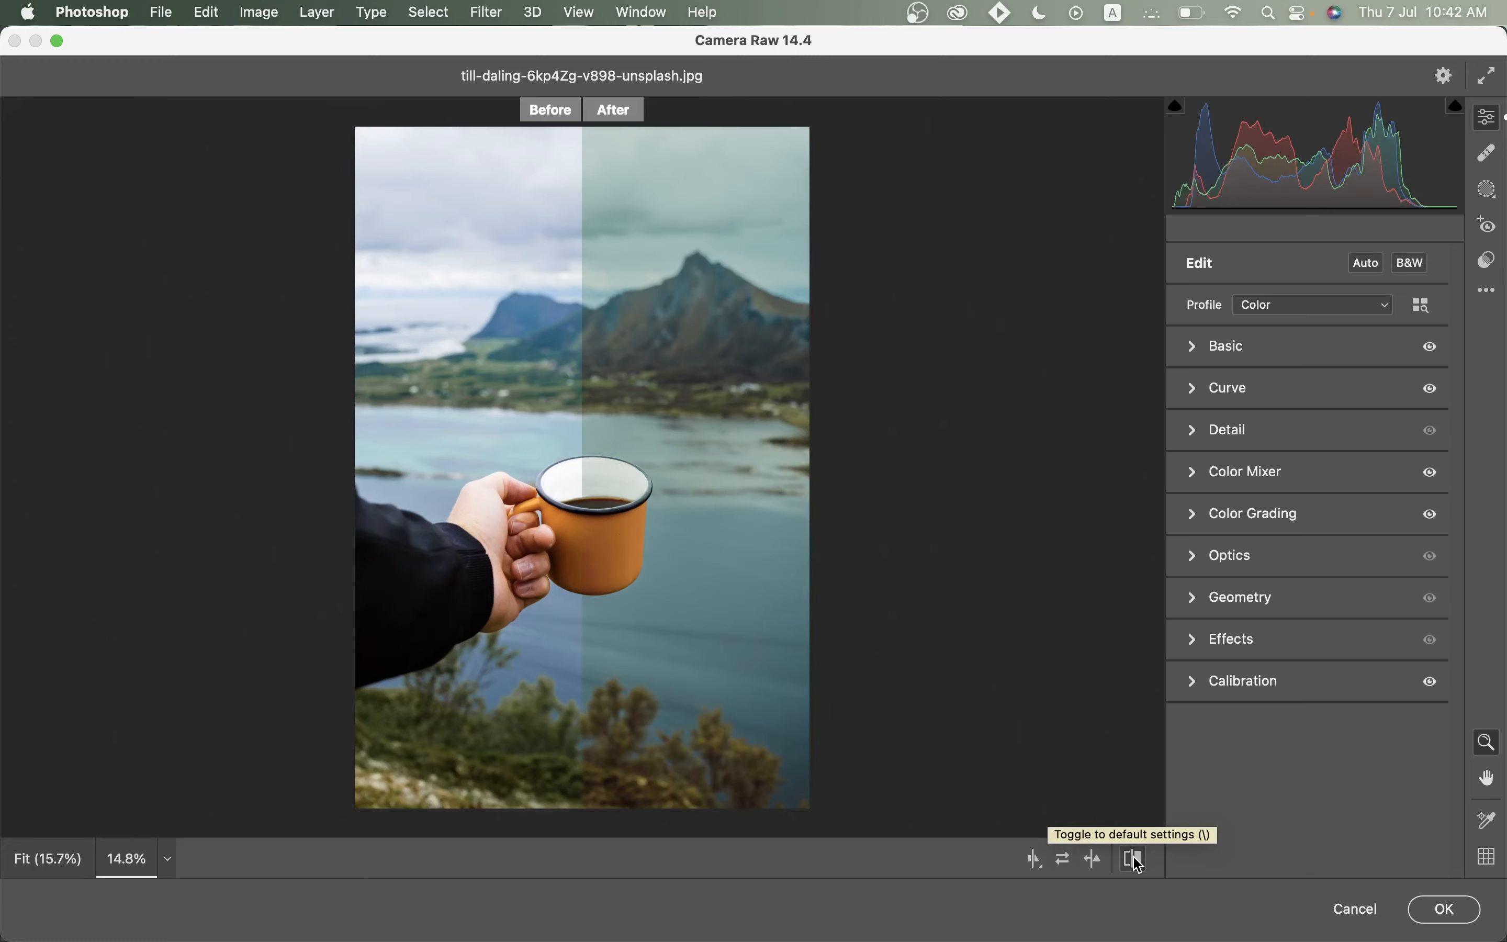
key(q)
key(q)
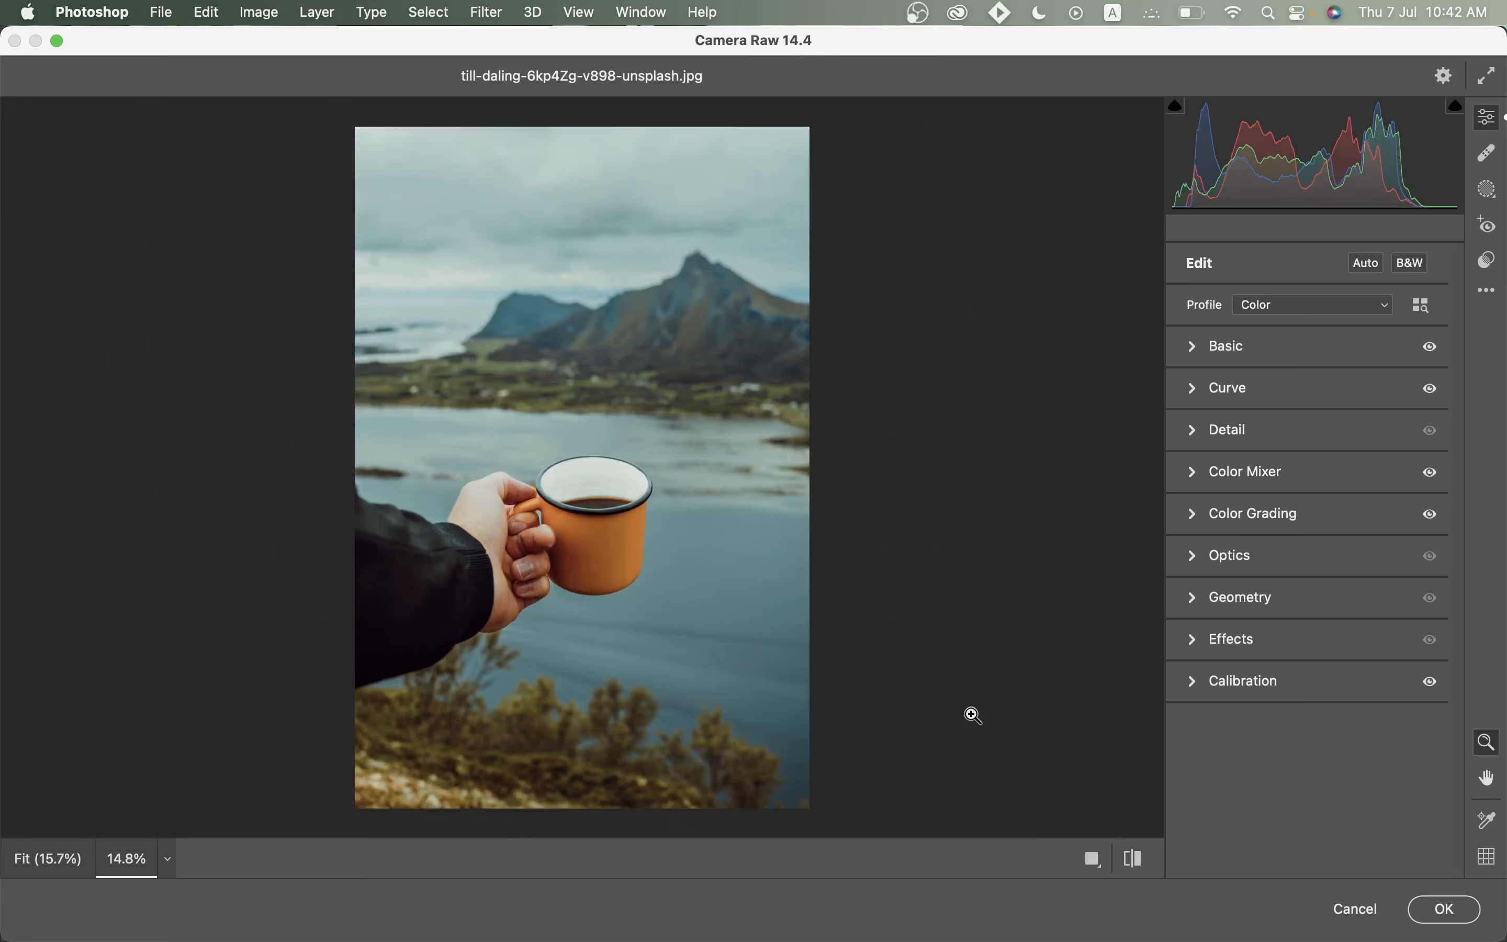
Toggle between the graded and original photo once more, then apply the Camera Raw Filter.
click(1131, 863)
click(1130, 863)
click(1130, 863)
click(1130, 863)
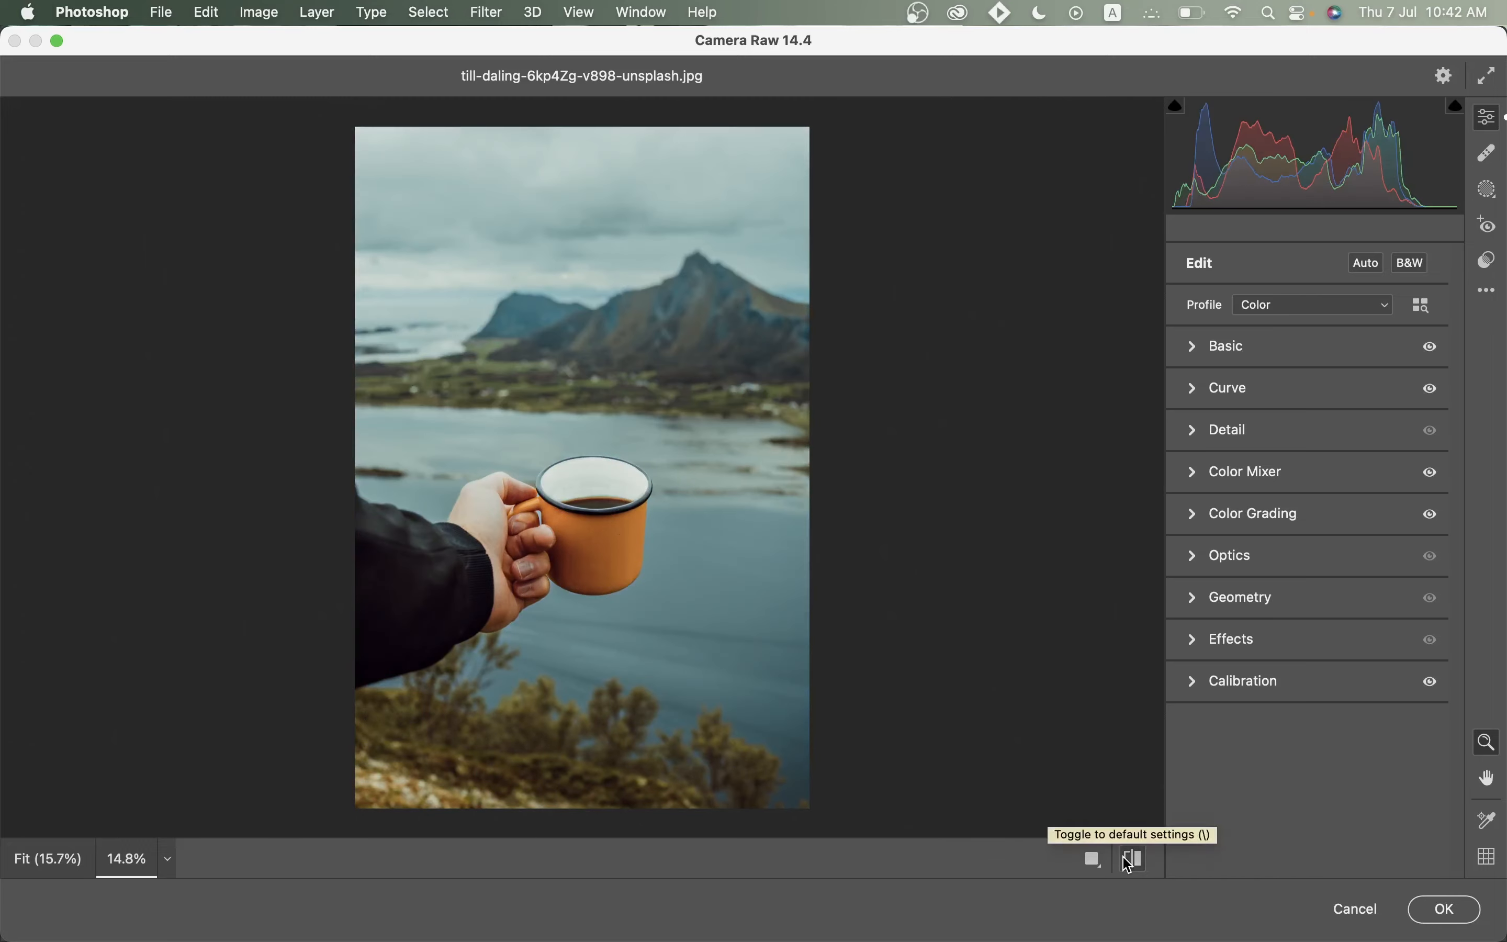
click(1462, 913)
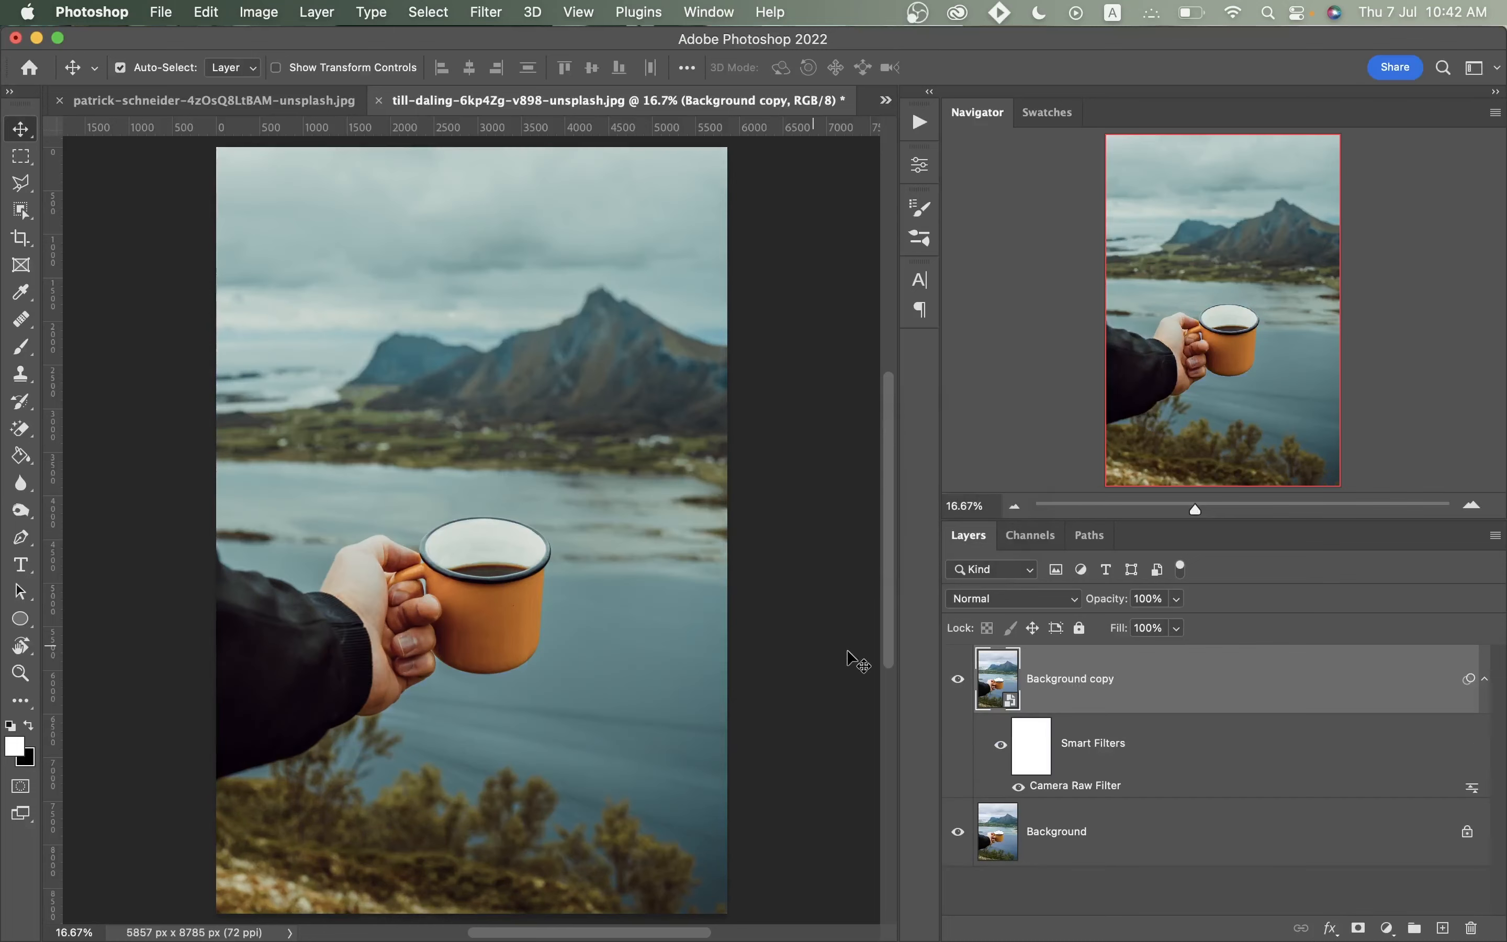
Reapply the Camera Raw grade to a duplicated layer of the mountain valley photo.
click(962, 679)
click(960, 679)
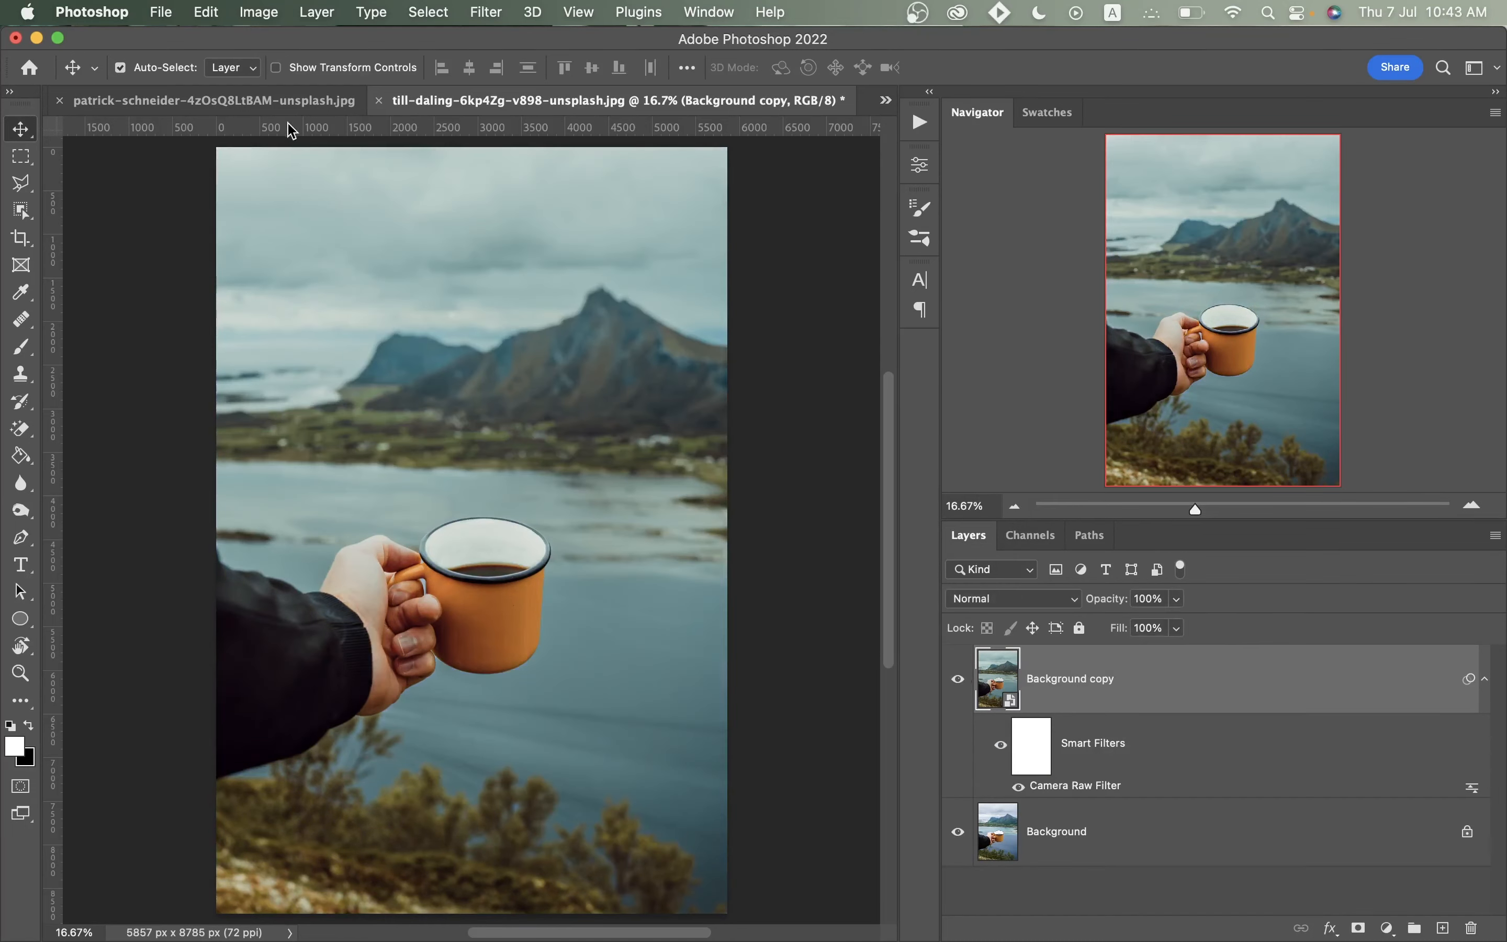
click(291, 107)
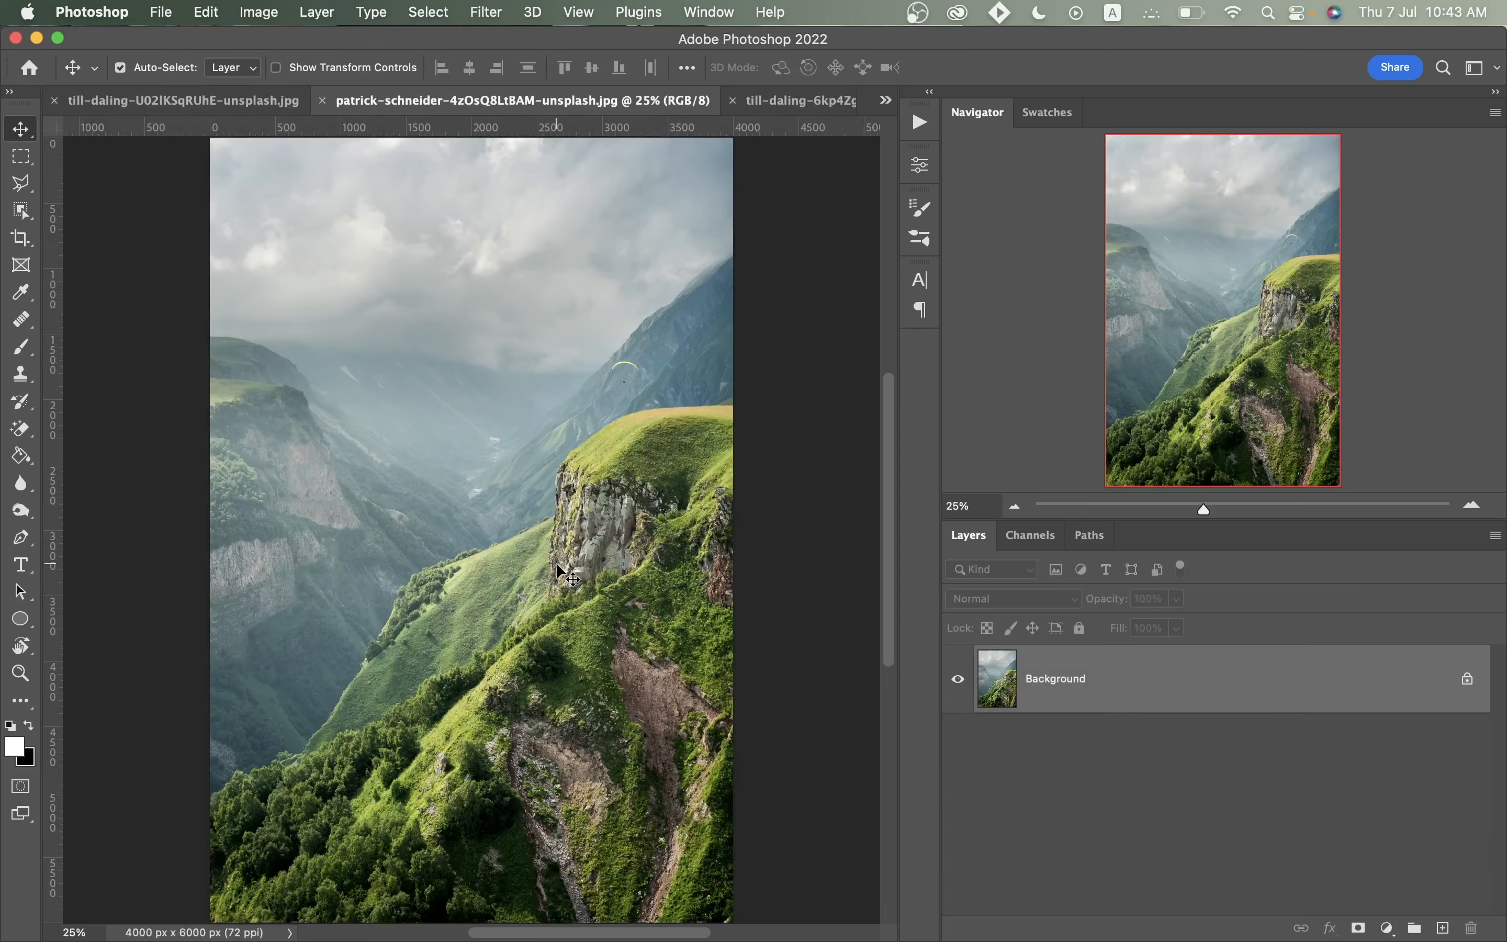
key(super+j)
click(487, 12)
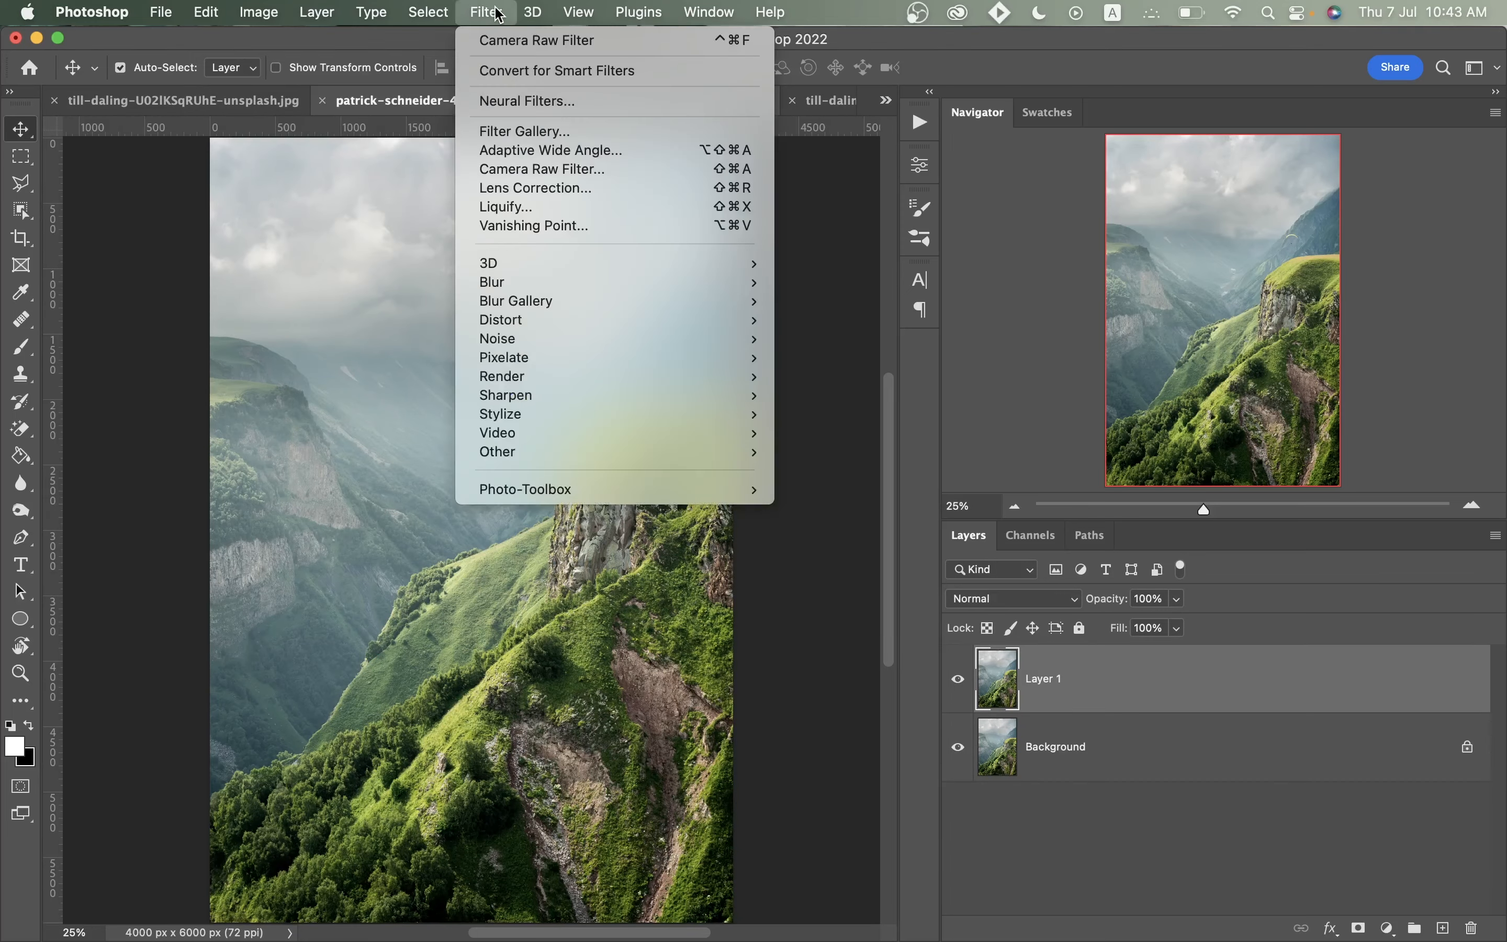
click(492, 39)
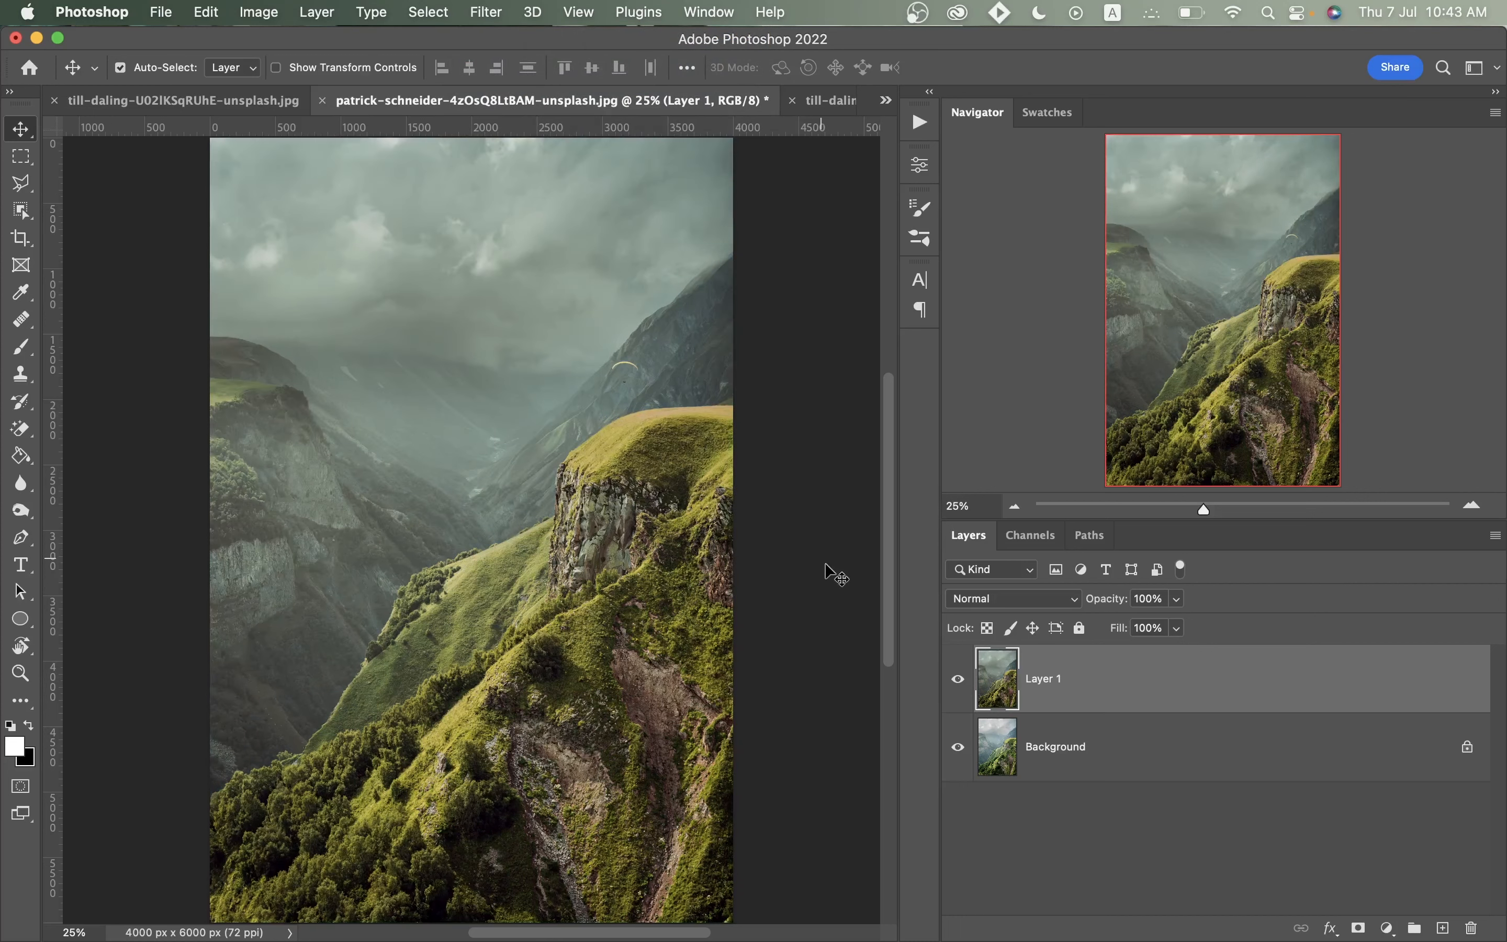
click(957, 680)
click(957, 680)
Reapply the same grade to a duplicated layer of the red cabin photo and compare it with the original.
click(180, 101)
key(super+j)
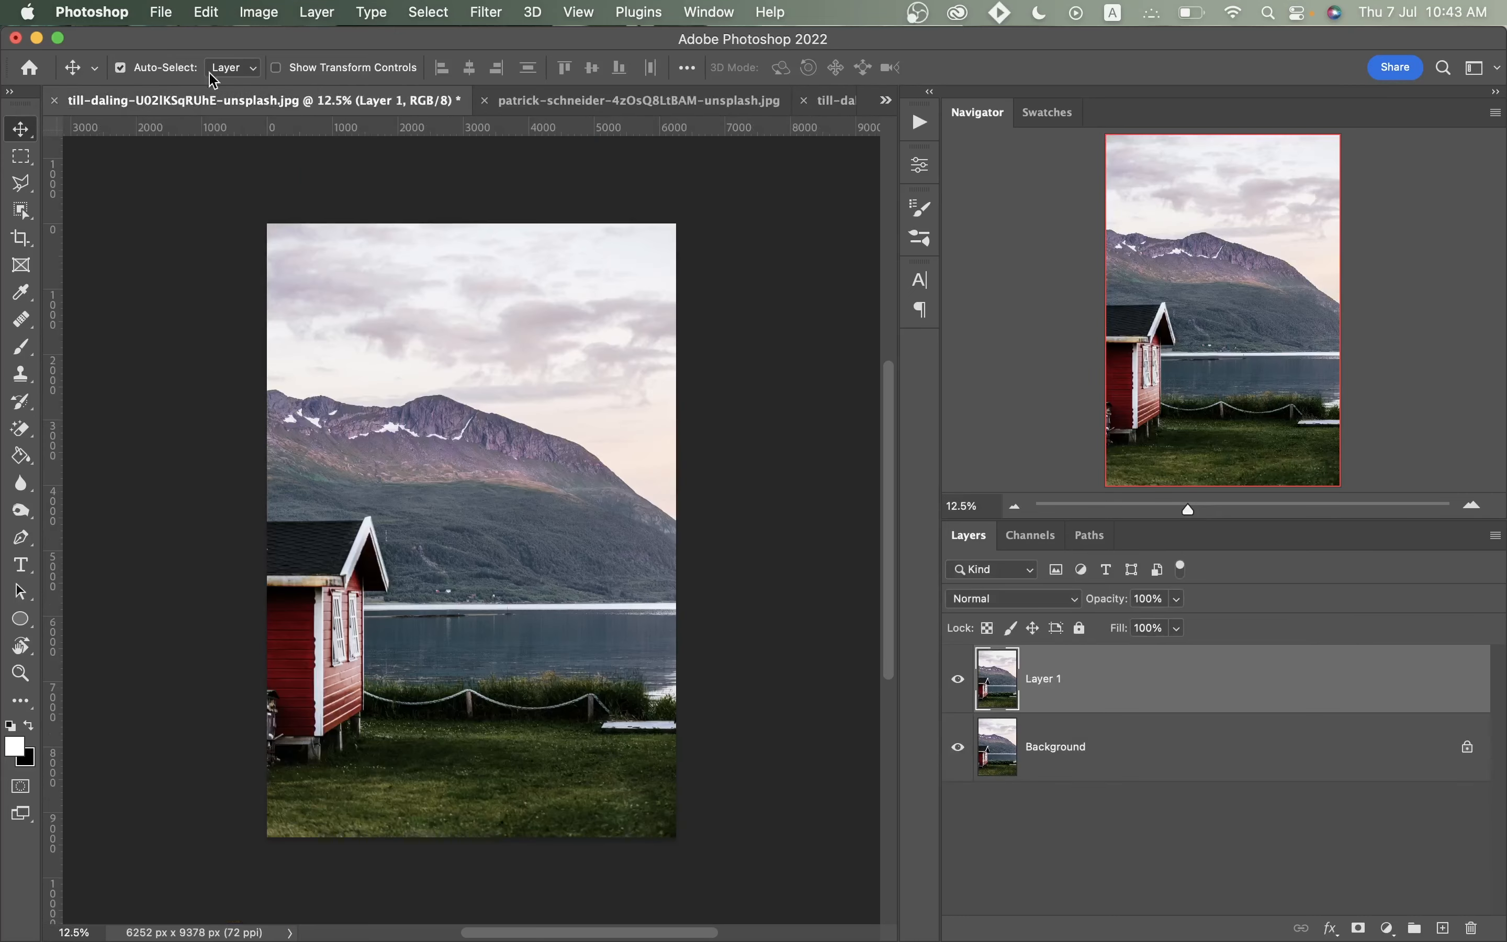
click(484, 13)
click(476, 39)
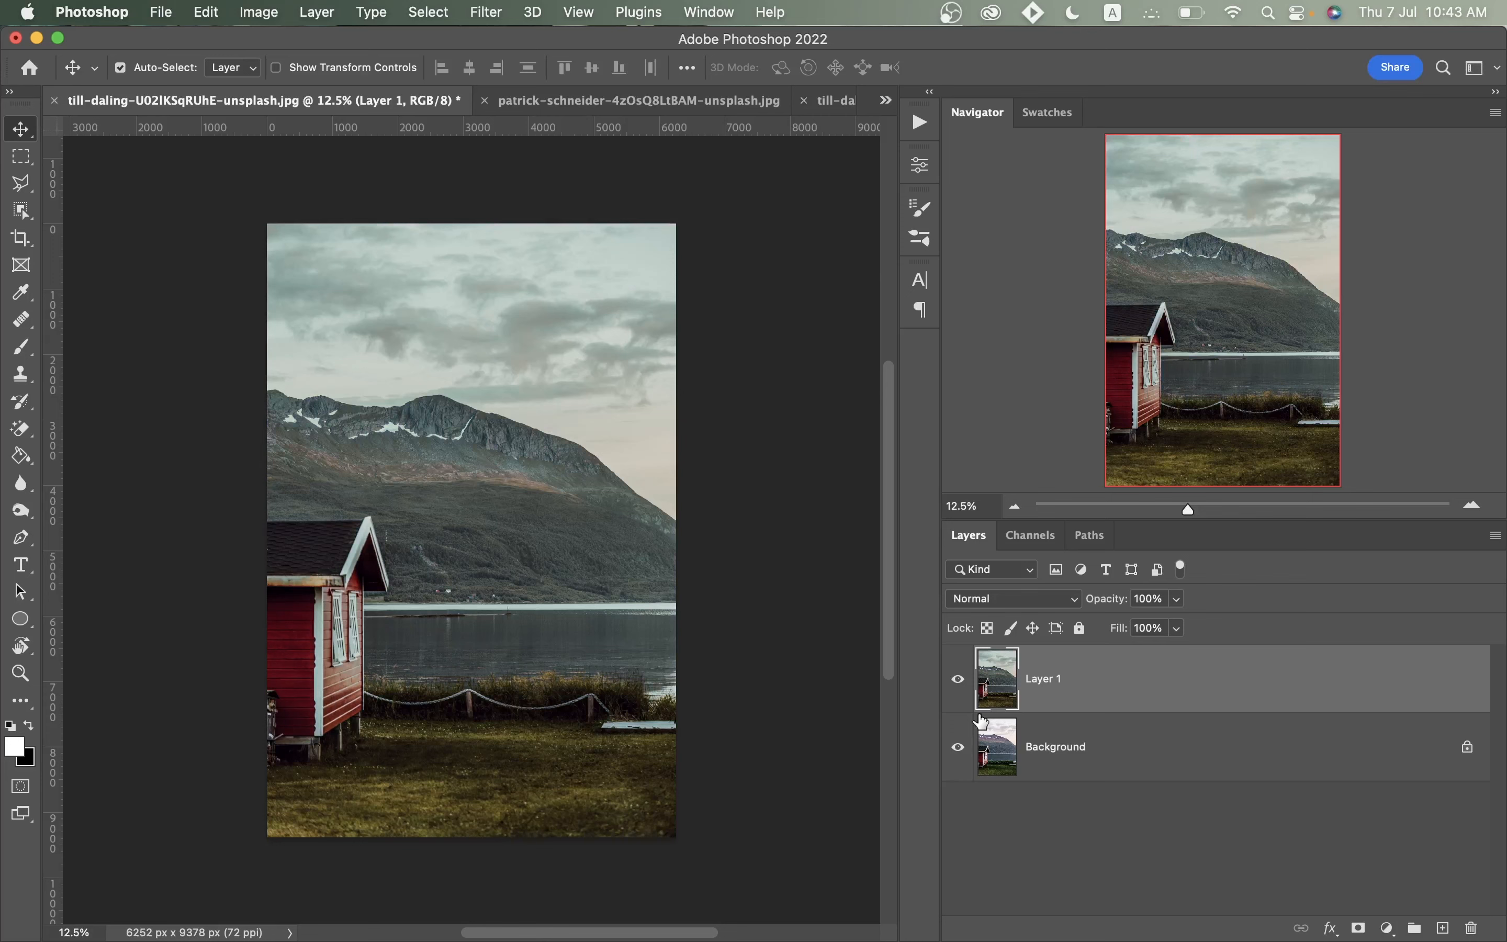
click(959, 682)
click(960, 683)
click(962, 685)
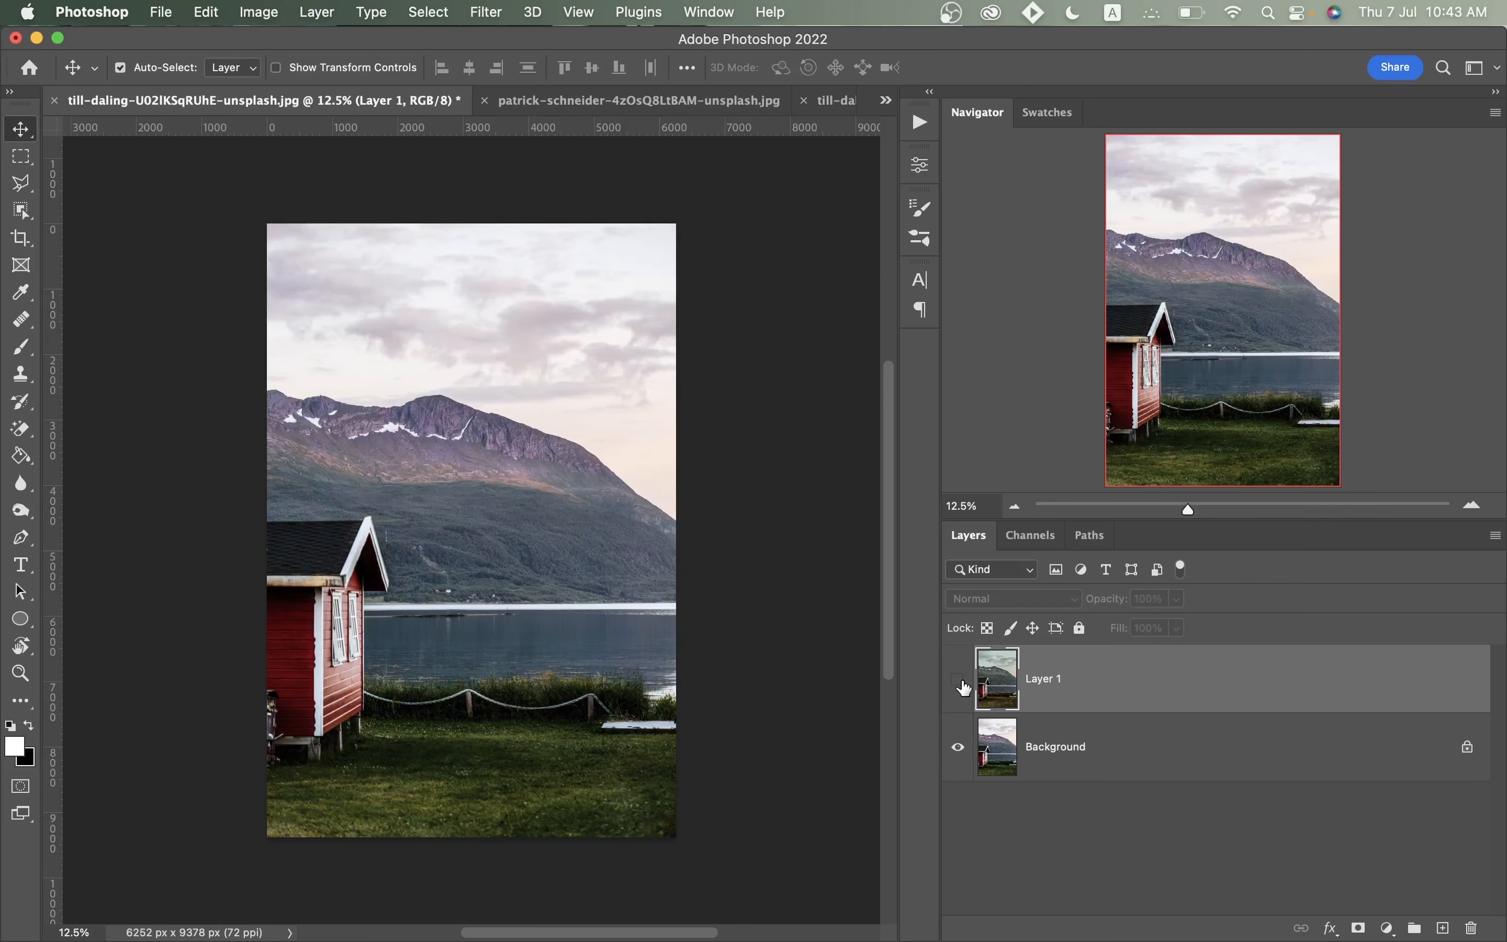
click(962, 685)
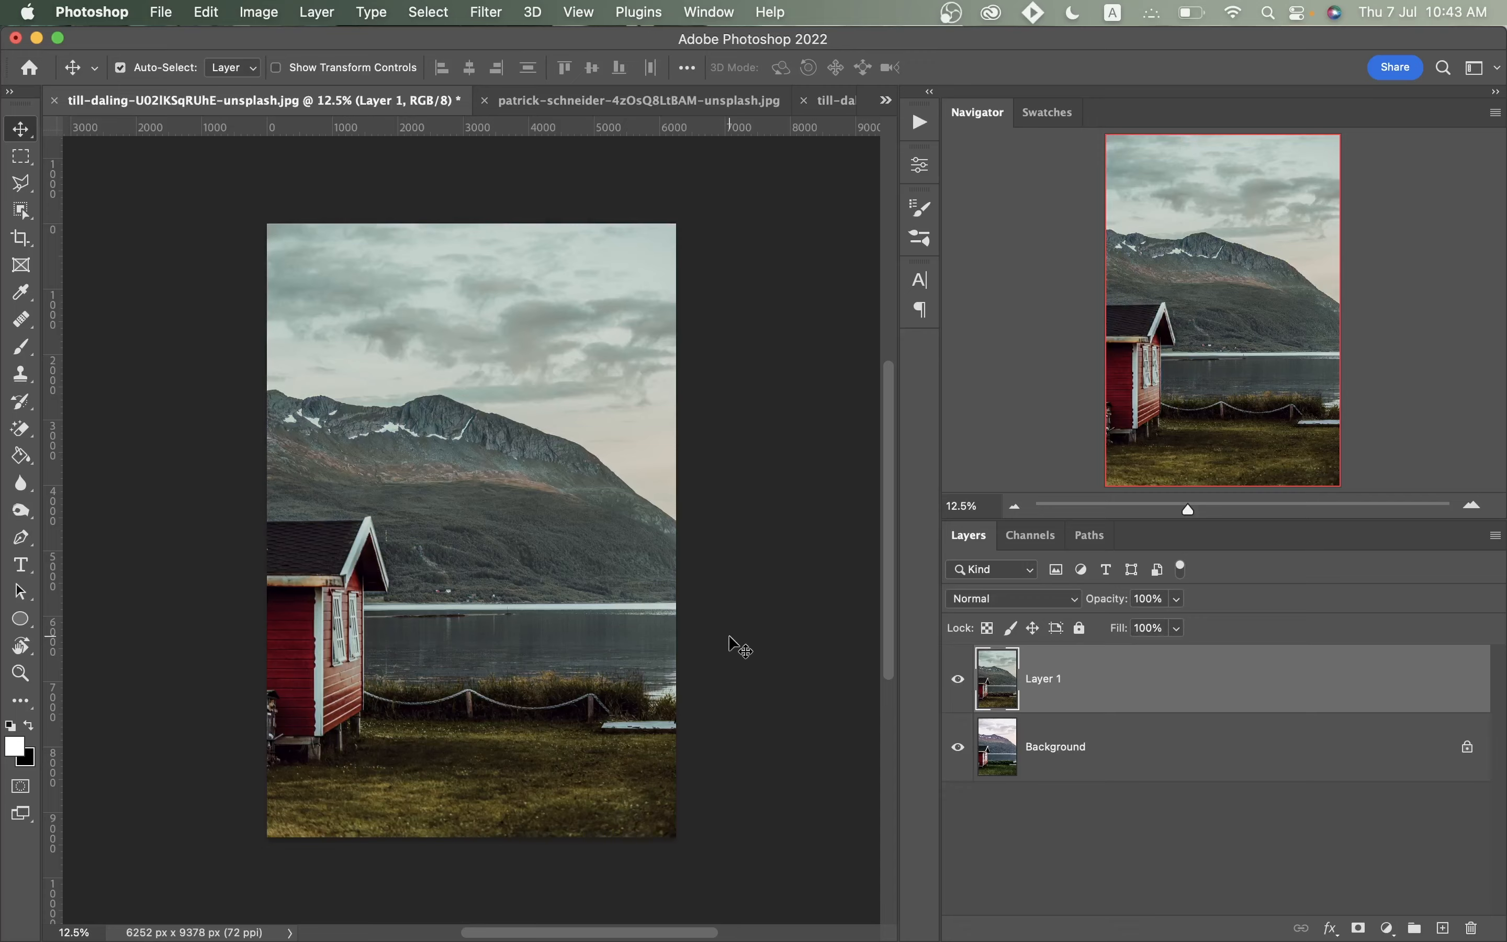